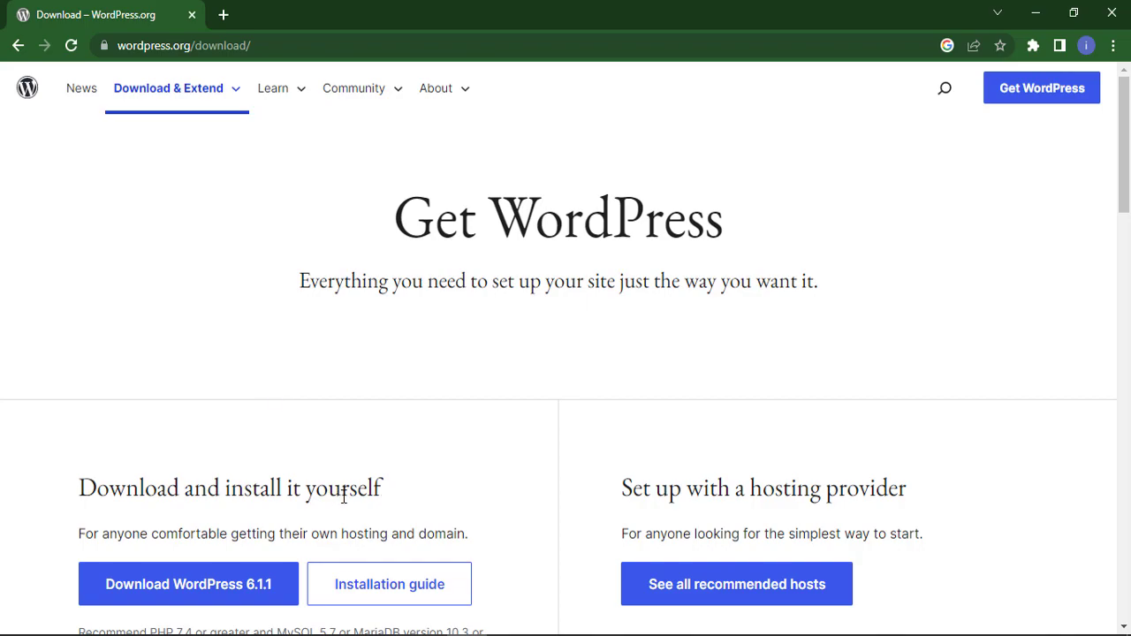
- Download the WordPress 6.1.1 zip (23.2 MB), then start a fresh Chrome tab
scroll(346, 491, "down", 2)
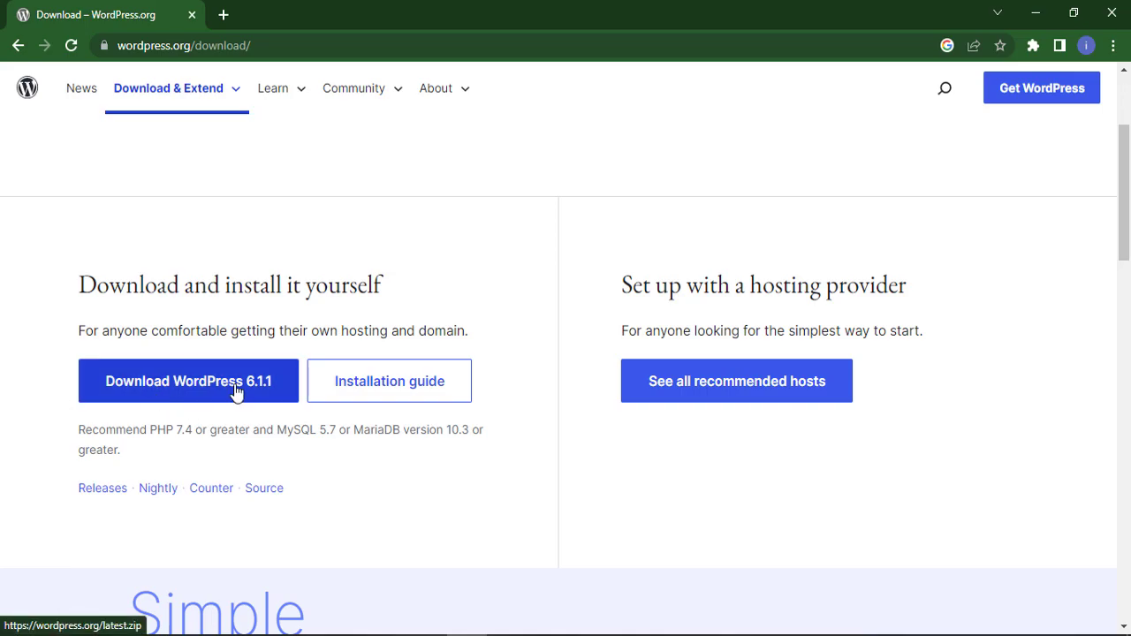
left_click(174, 385)
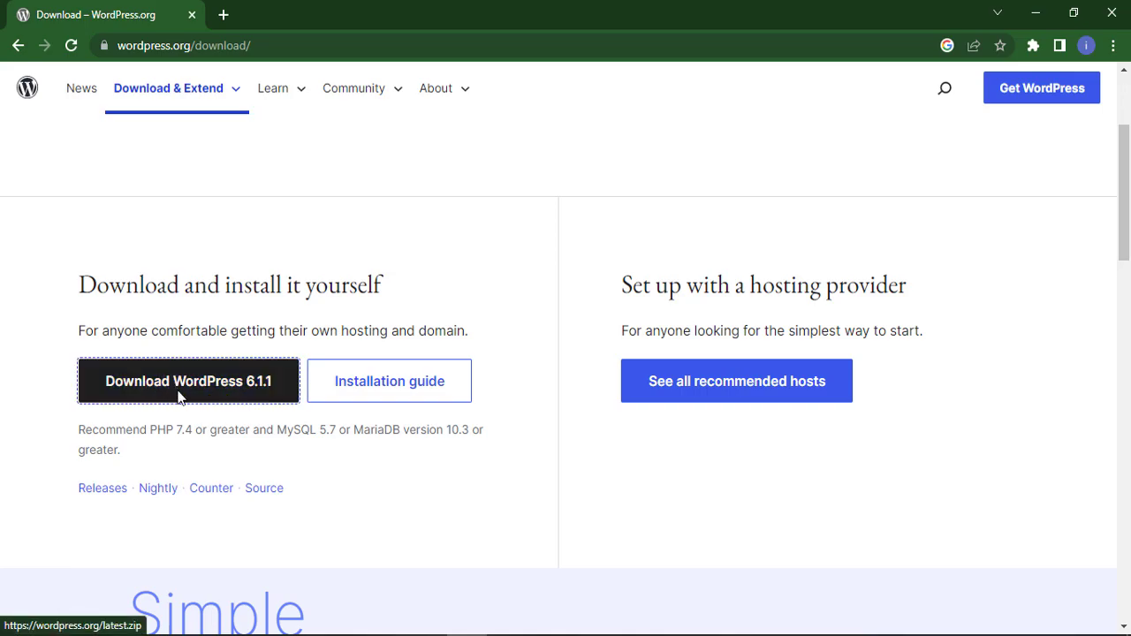
scroll(563, 459, "down", 2)
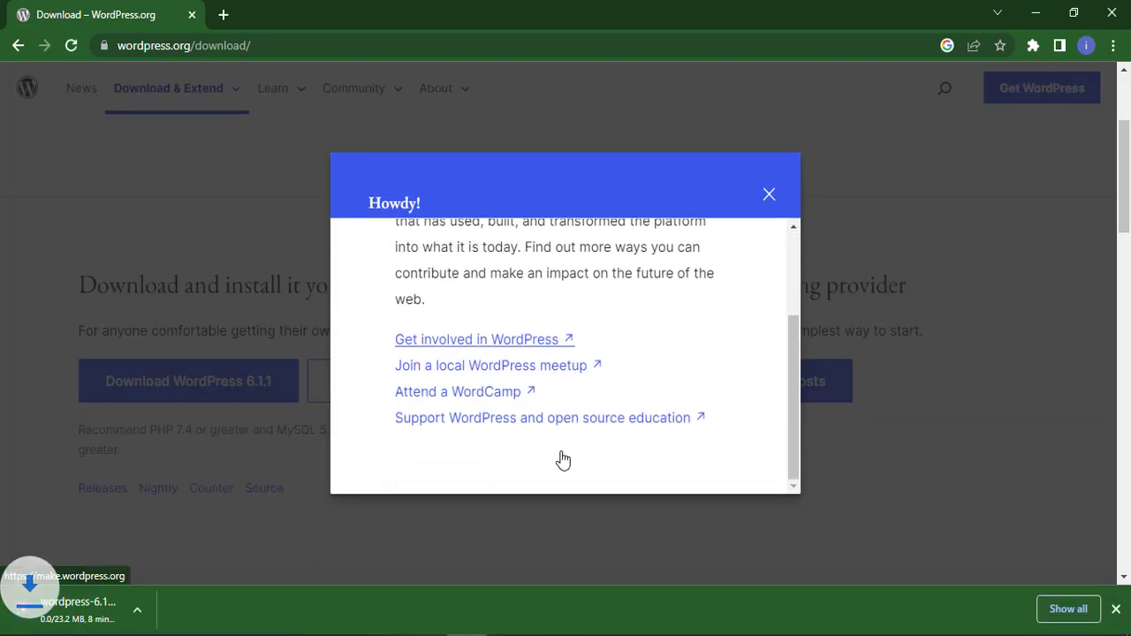
left_click(770, 196)
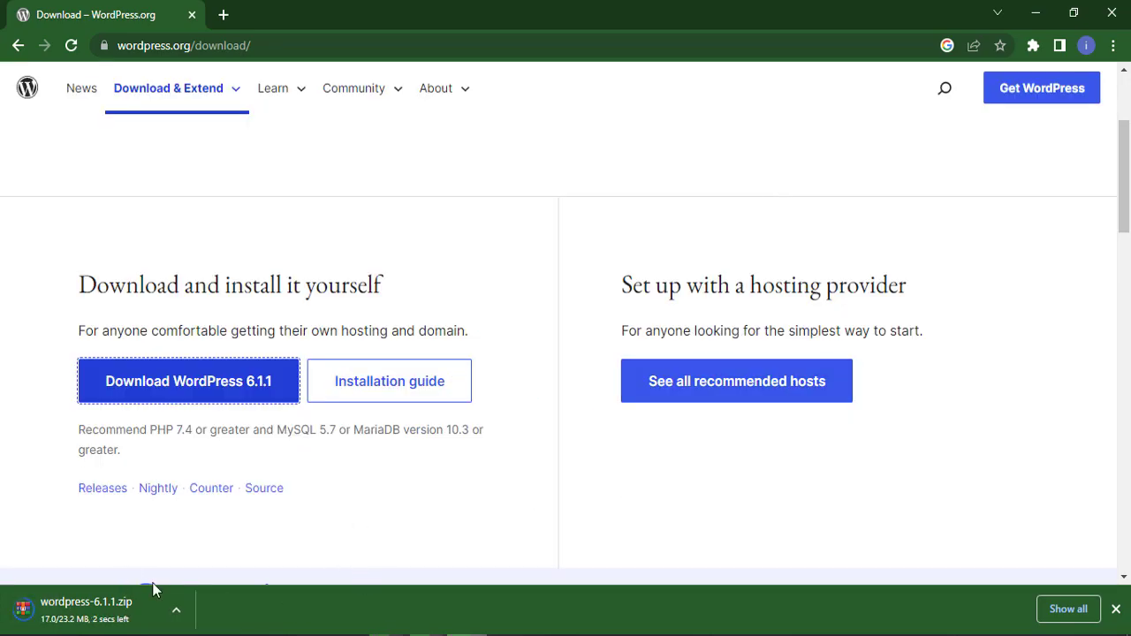
left_click(138, 610)
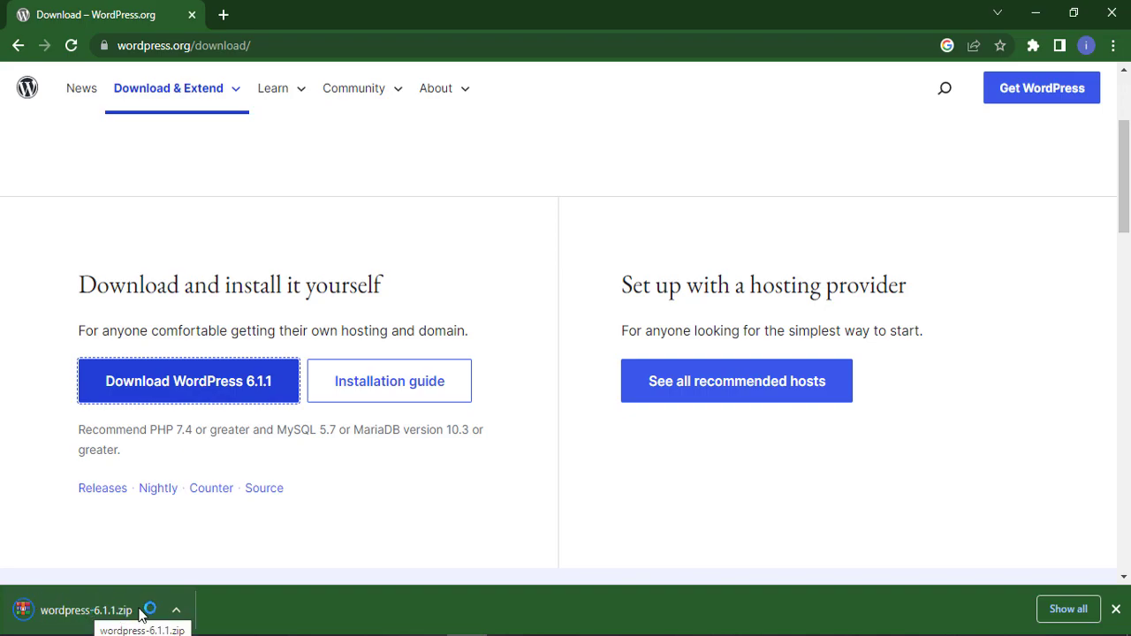
left_click(223, 15)
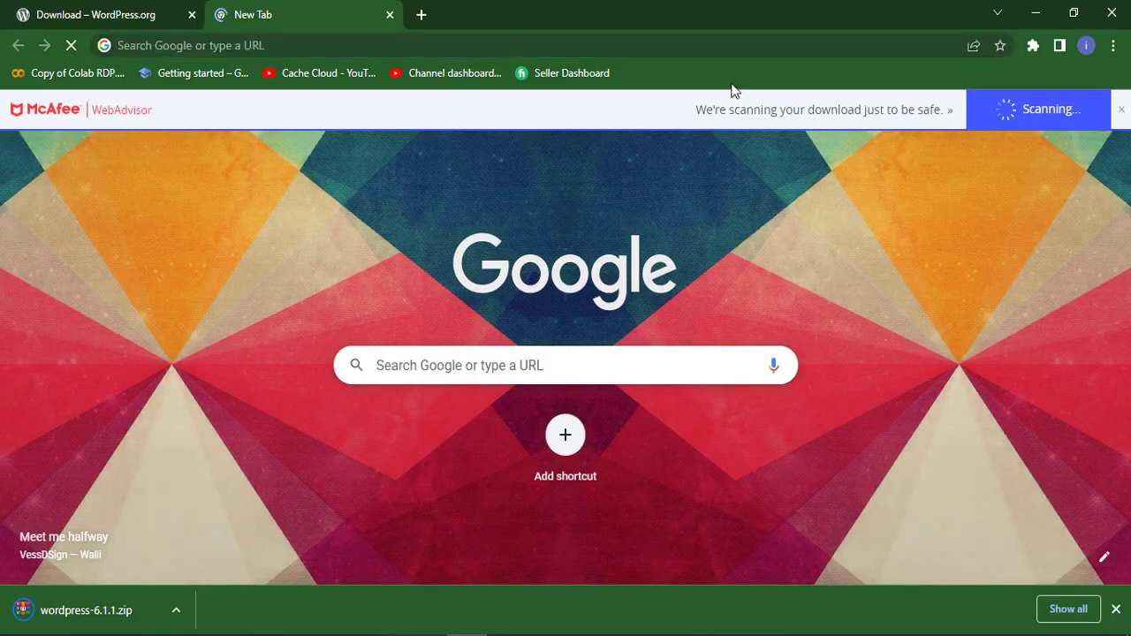
- Search Google for 'xampp' and go to the apachefriends.org XAMPP 8.2.0 downloads
left_click(438, 371)
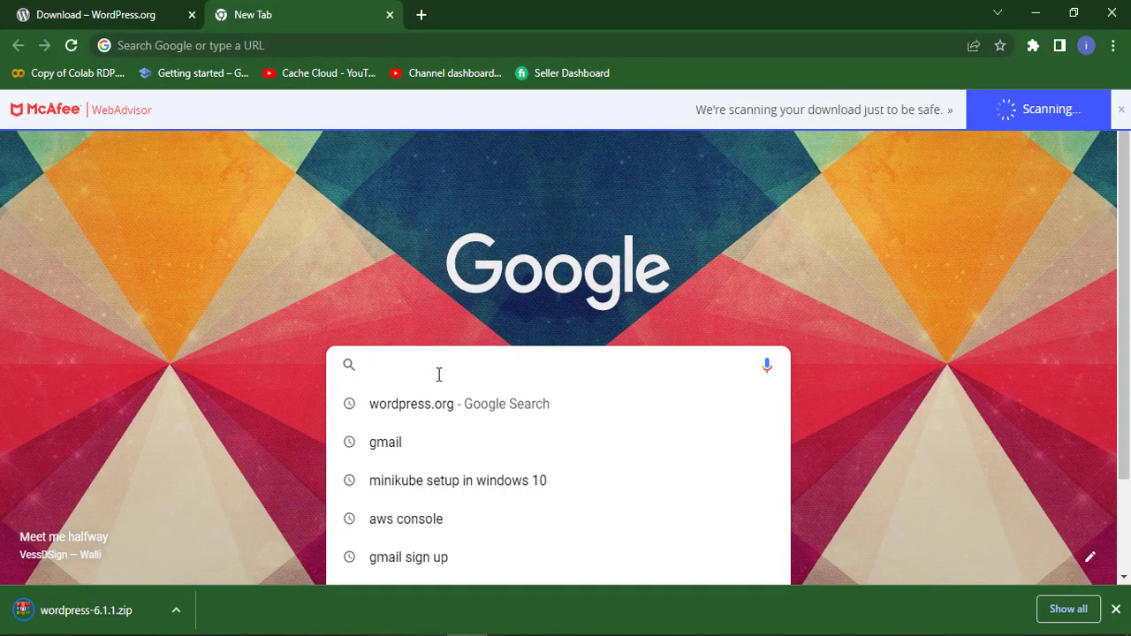
type("xampp")
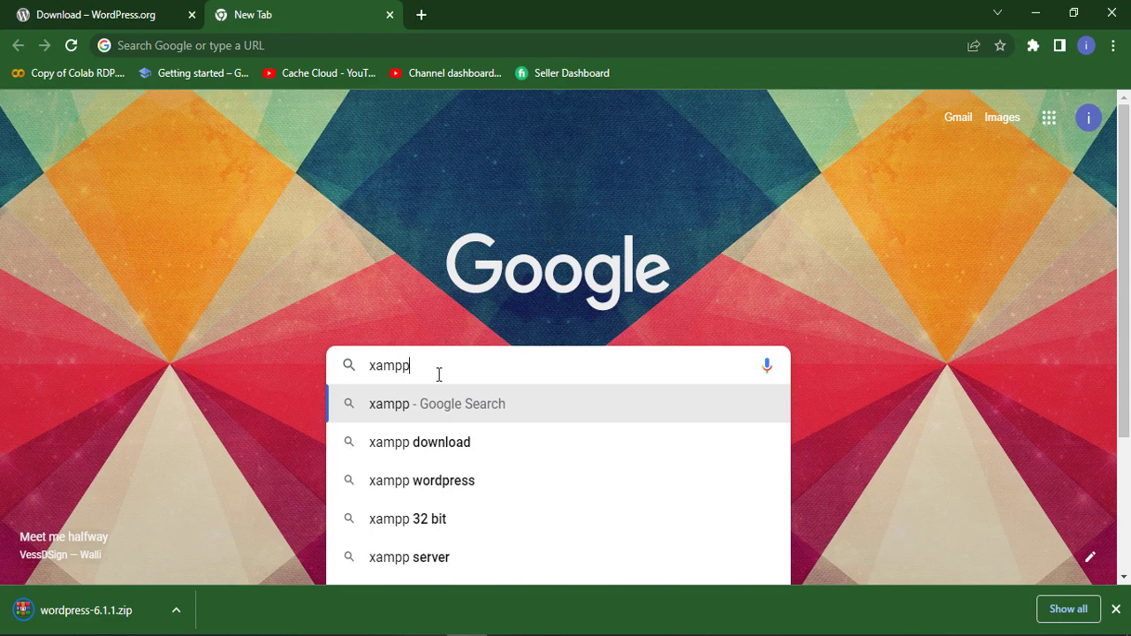
key("Return")
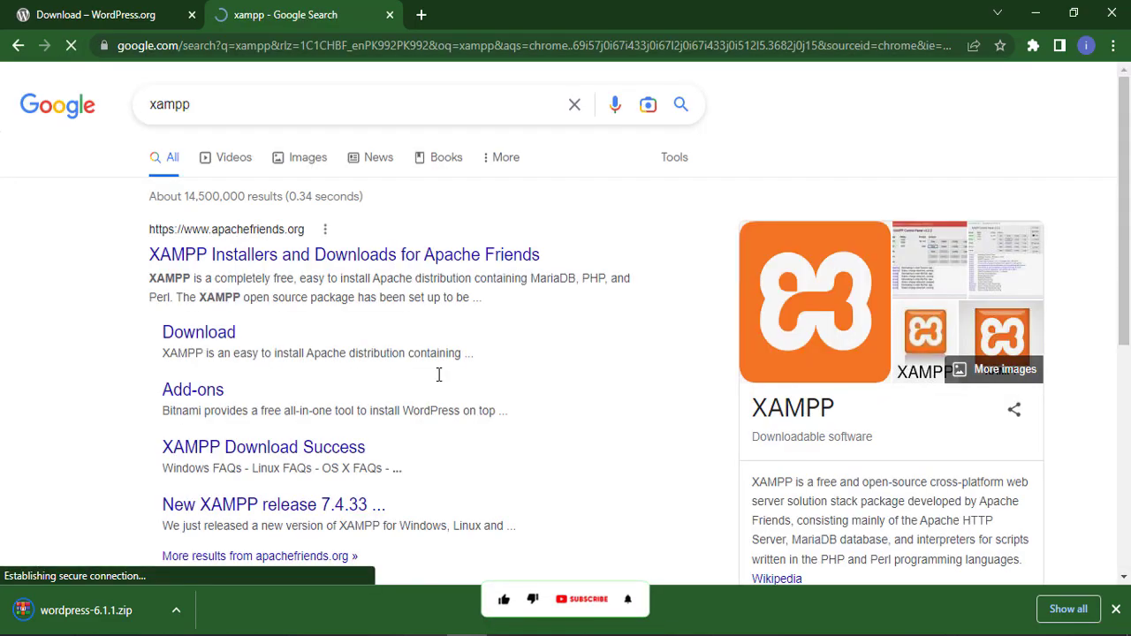
left_click(305, 257)
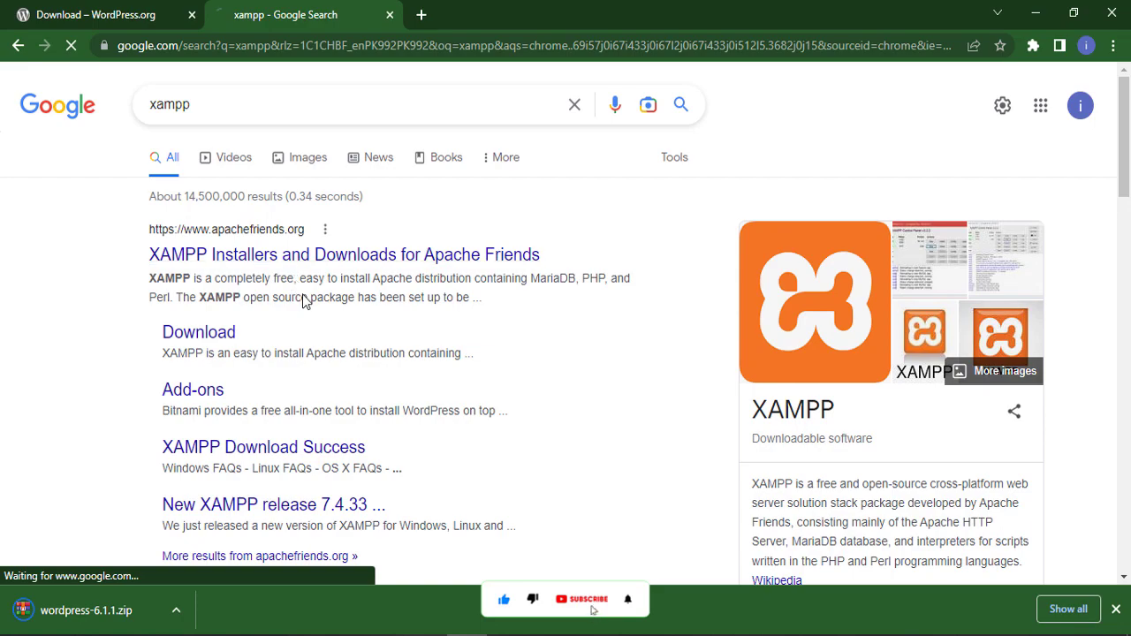
scroll(421, 306, "down", 3)
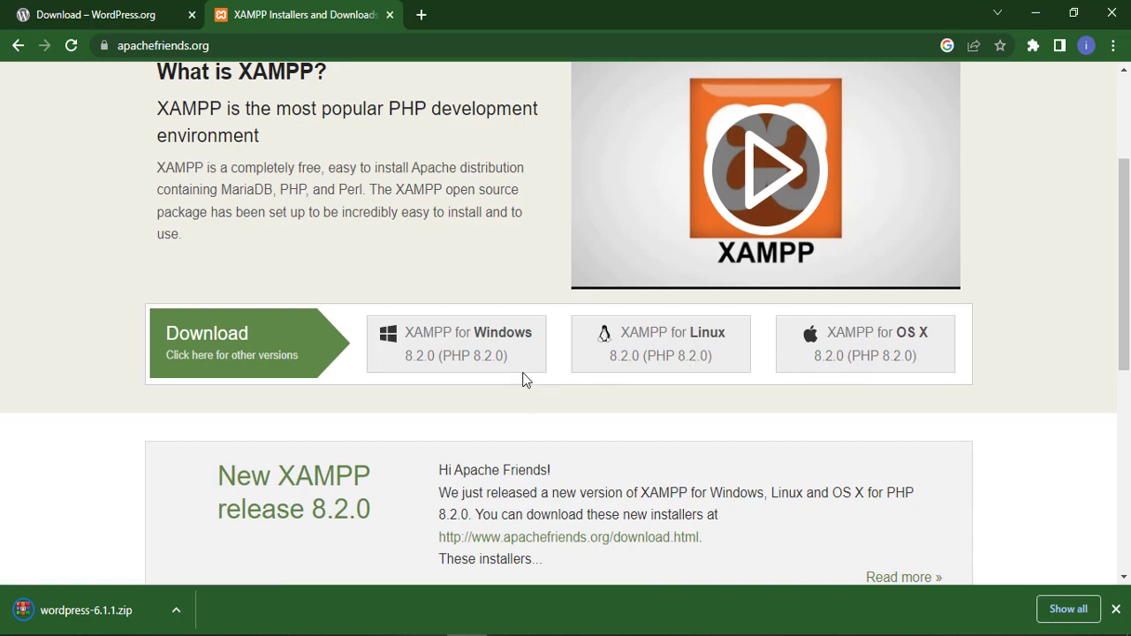
- Download the XAMPP 8.2.0 Windows installer (148 MB) and bring up File Explorer
left_click(436, 354)
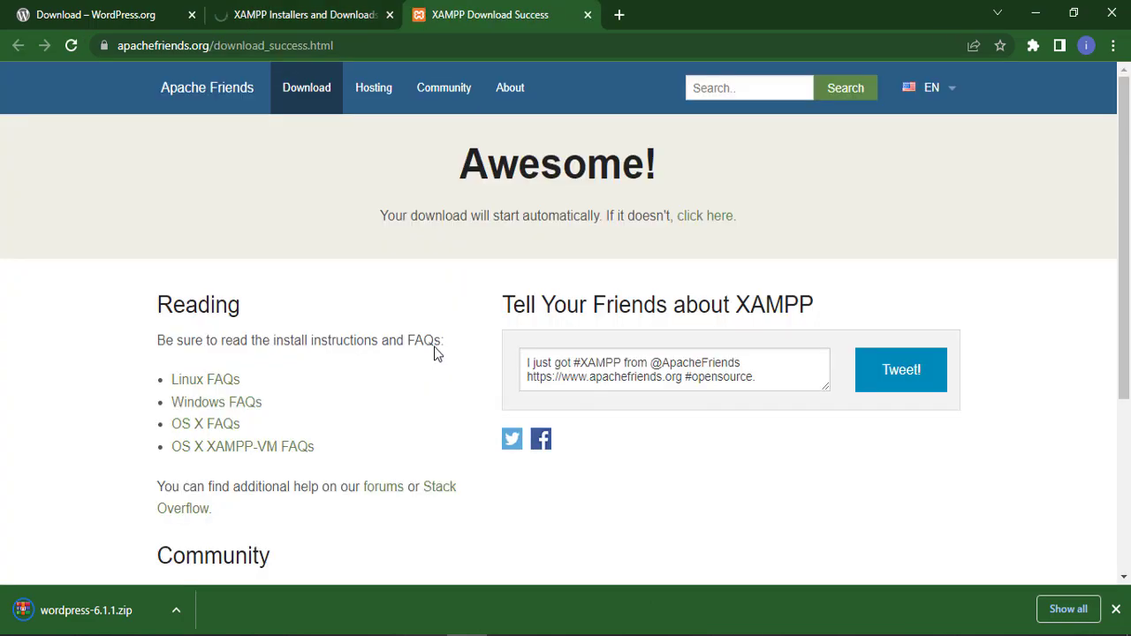
scroll(435, 352, "down", 3)
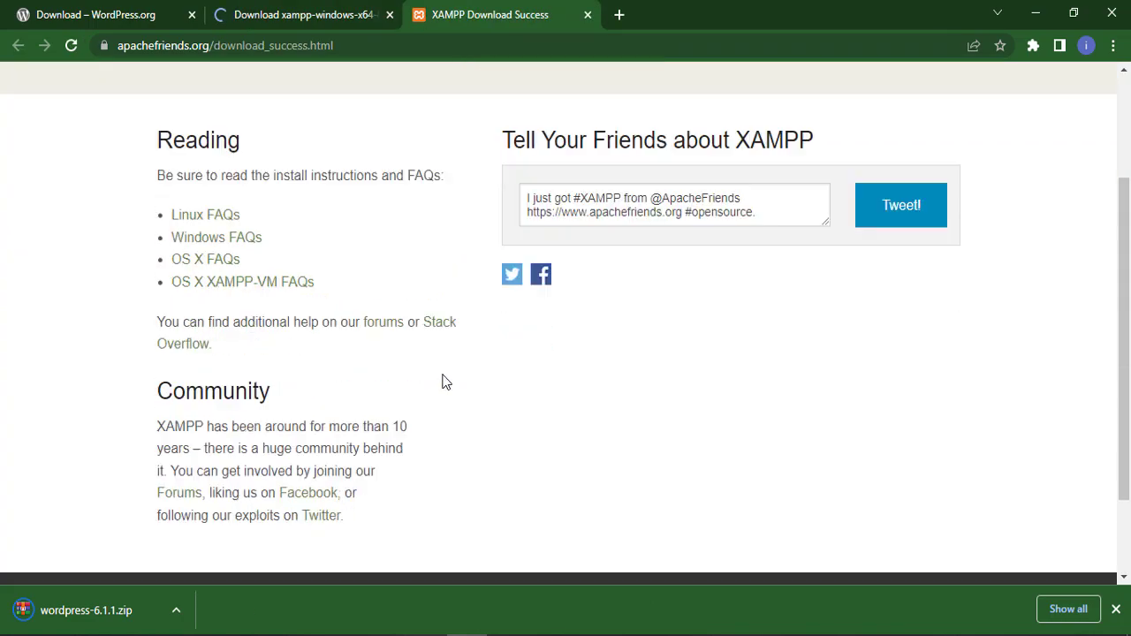
scroll(462, 351, "up", 3)
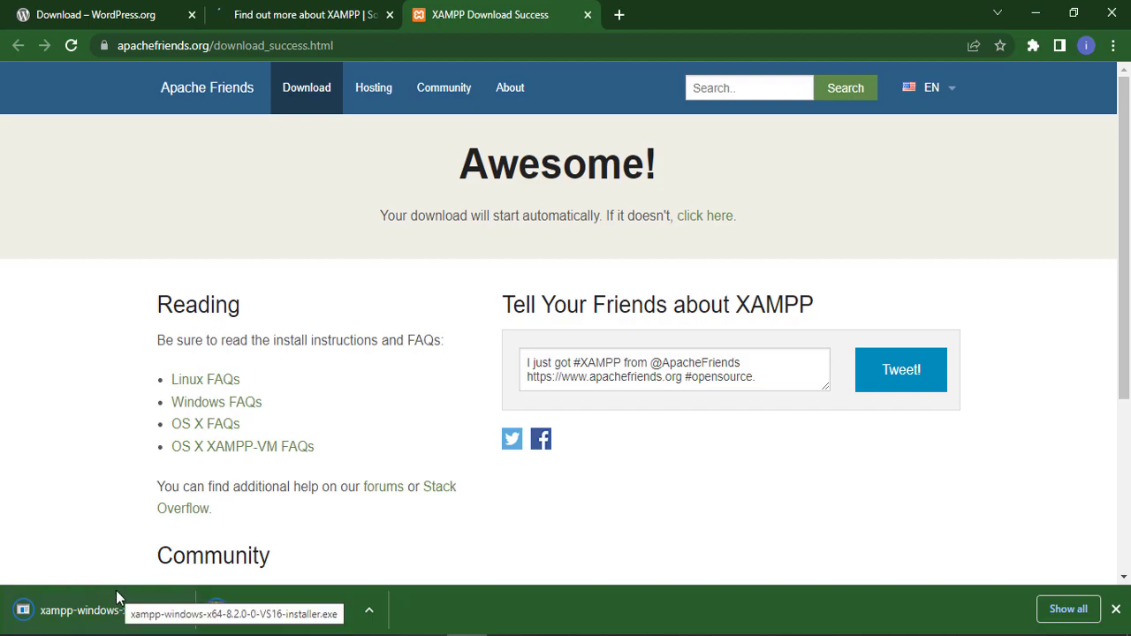
left_click(116, 598)
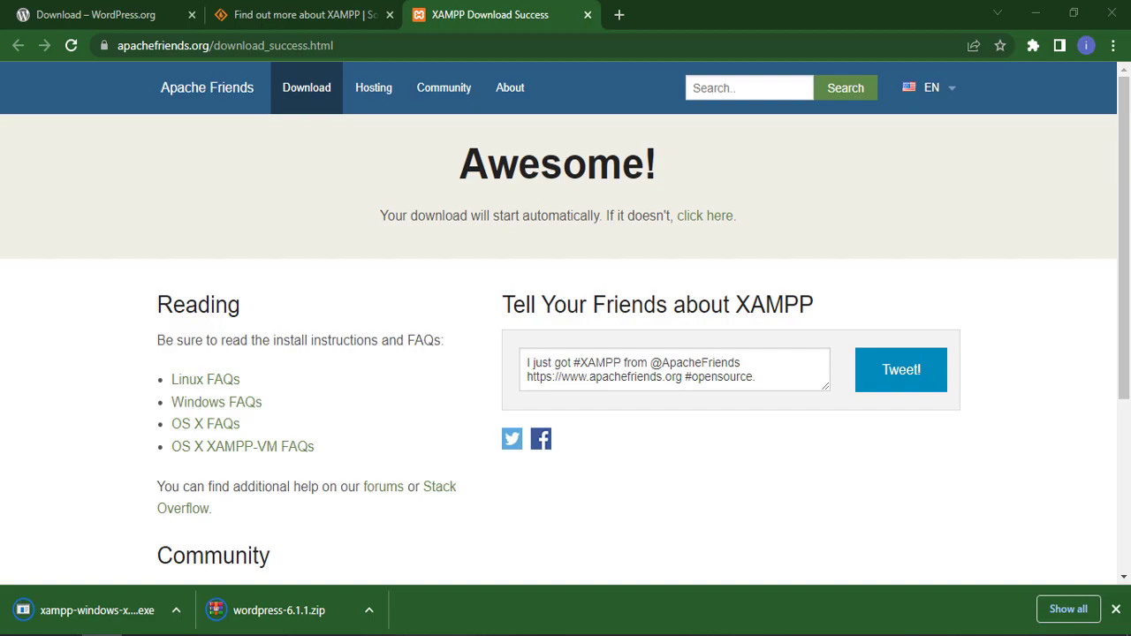
key("super+e")
left_click_drag(790, 118, 633, 50)
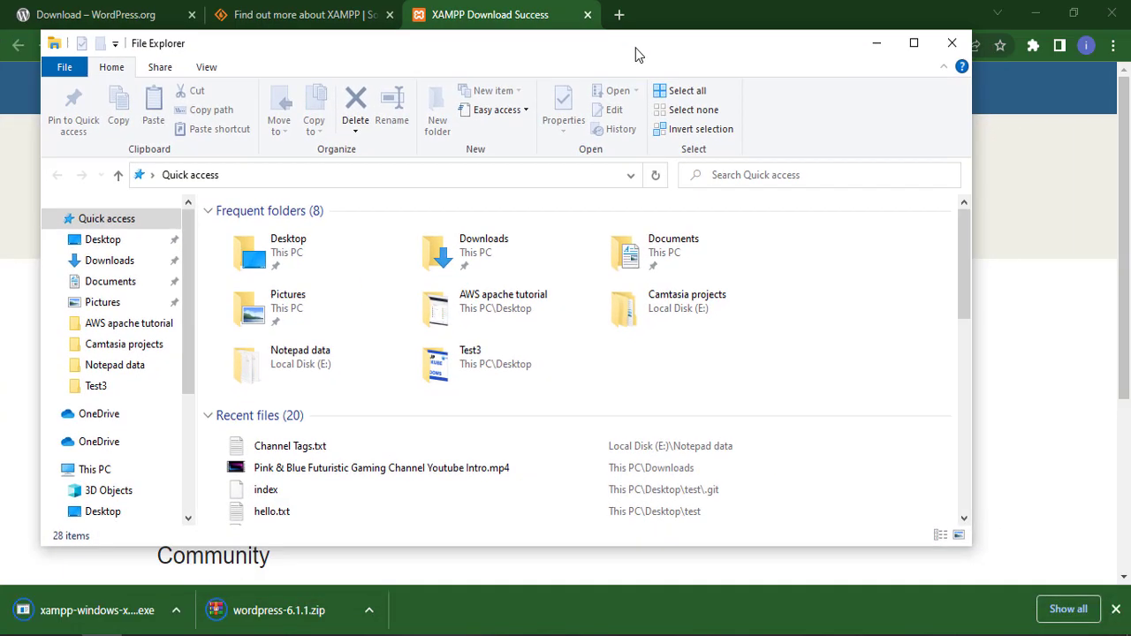
- Run xampp-windows-x64-8.2.0-0-VS16-installer.exe from the Downloads folder
left_click(97, 262)
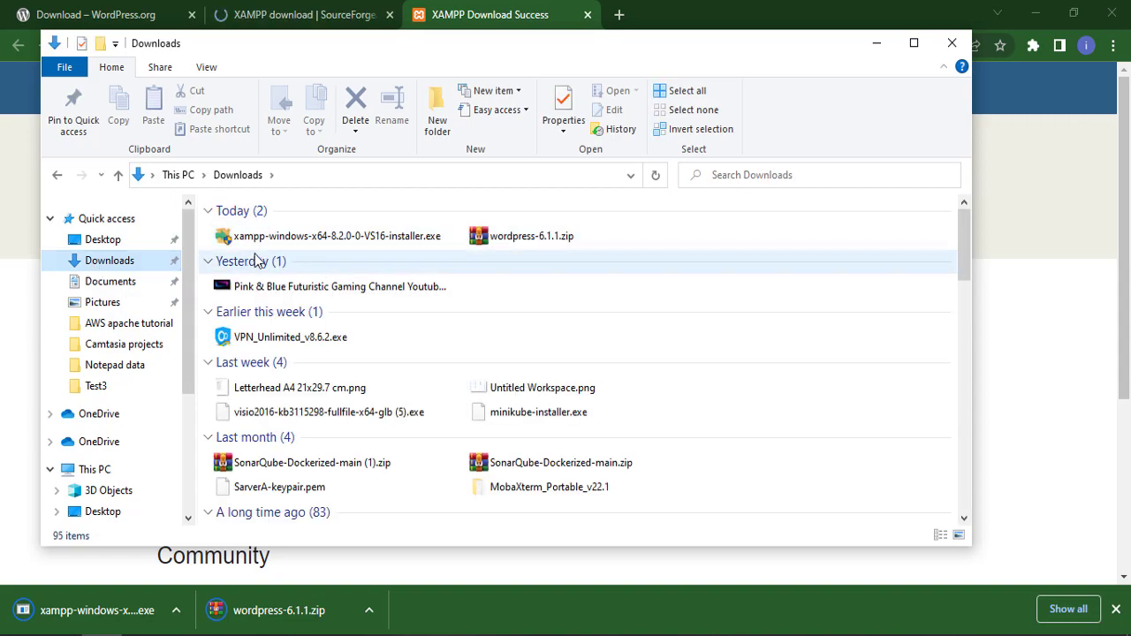
double_click(304, 245)
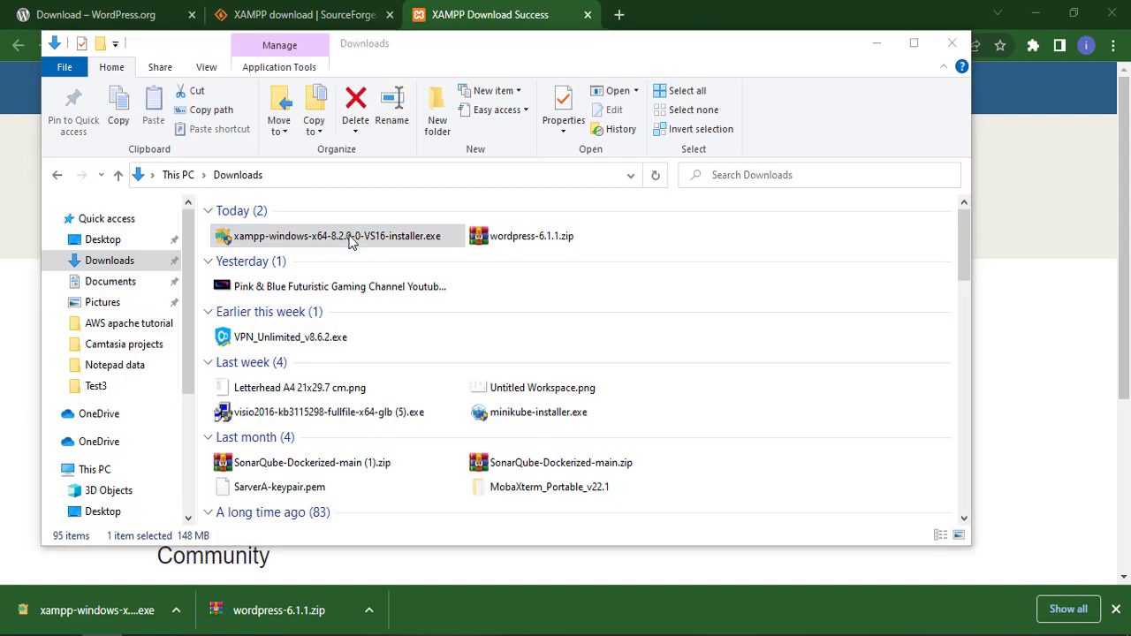
left_click(351, 243)
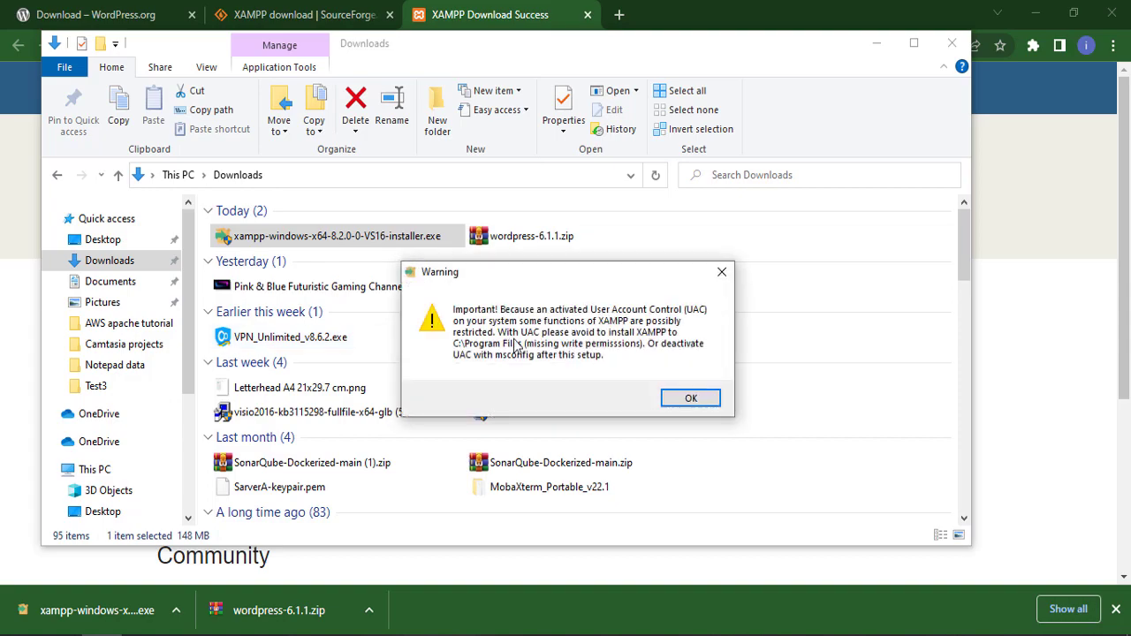
- Acknowledge the User Account Control warning and keep all XAMPP components selected
left_click(701, 403)
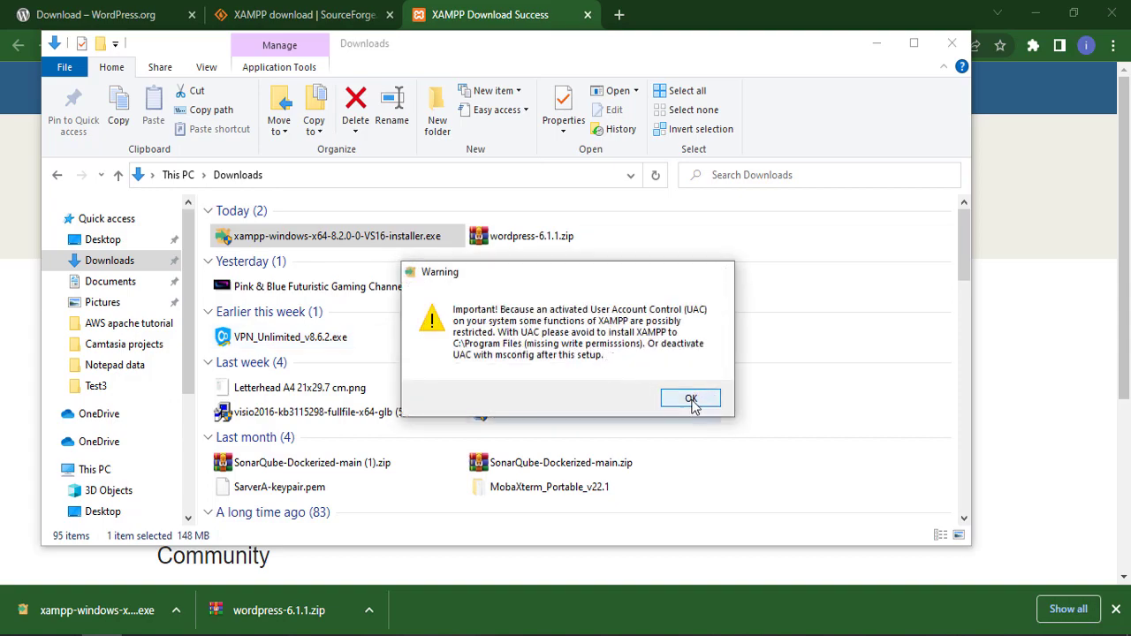
left_click(652, 496)
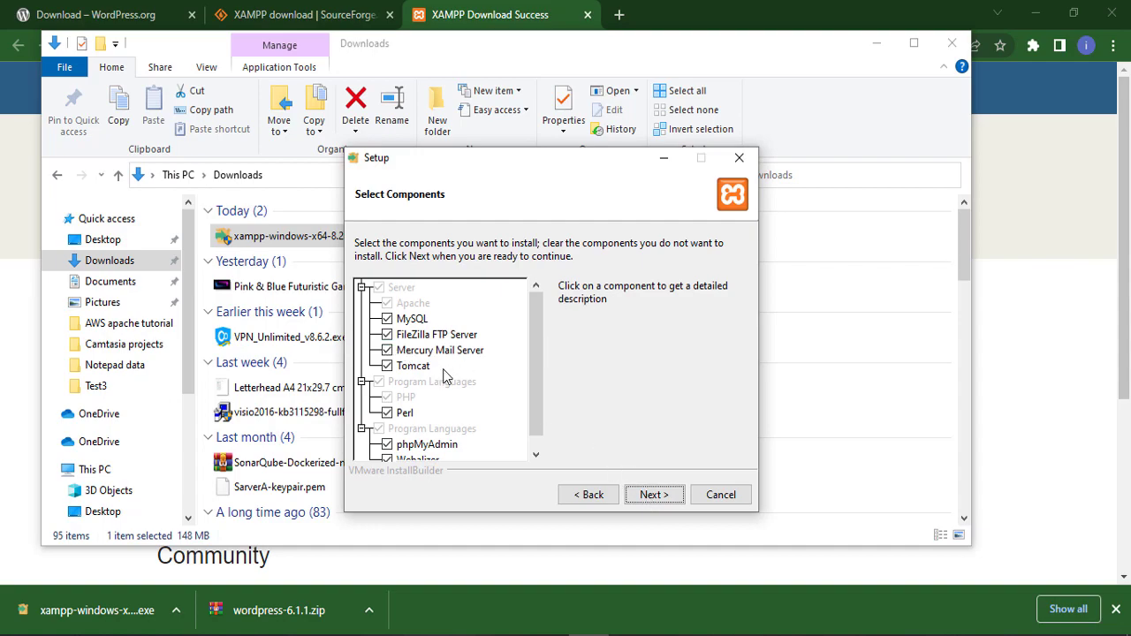
scroll(535, 380, "down", 2)
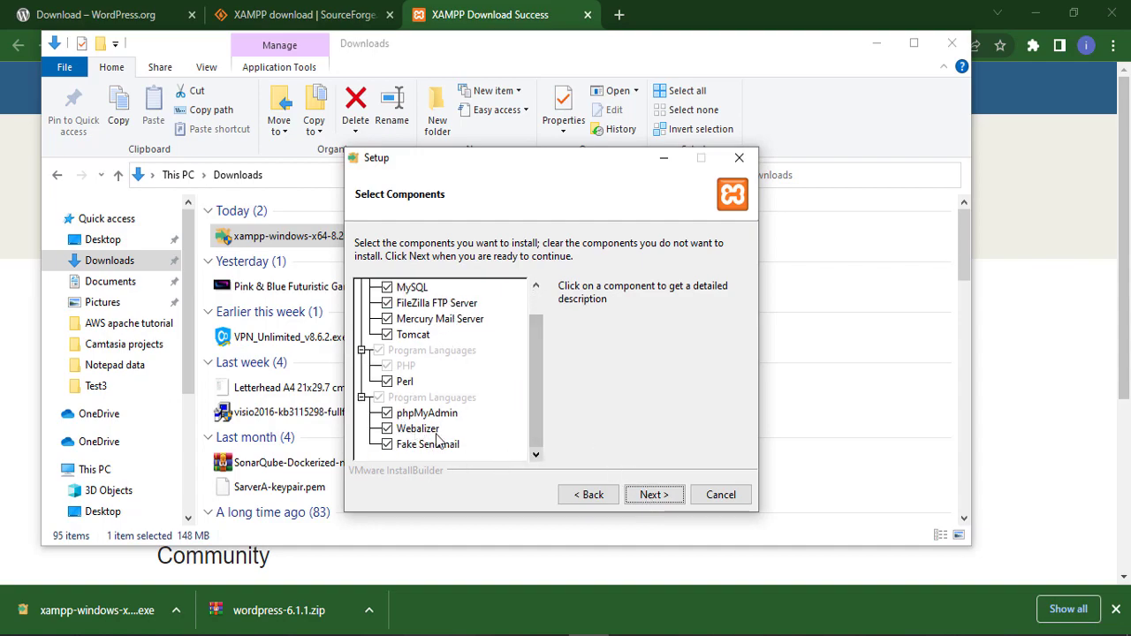
left_click(654, 496)
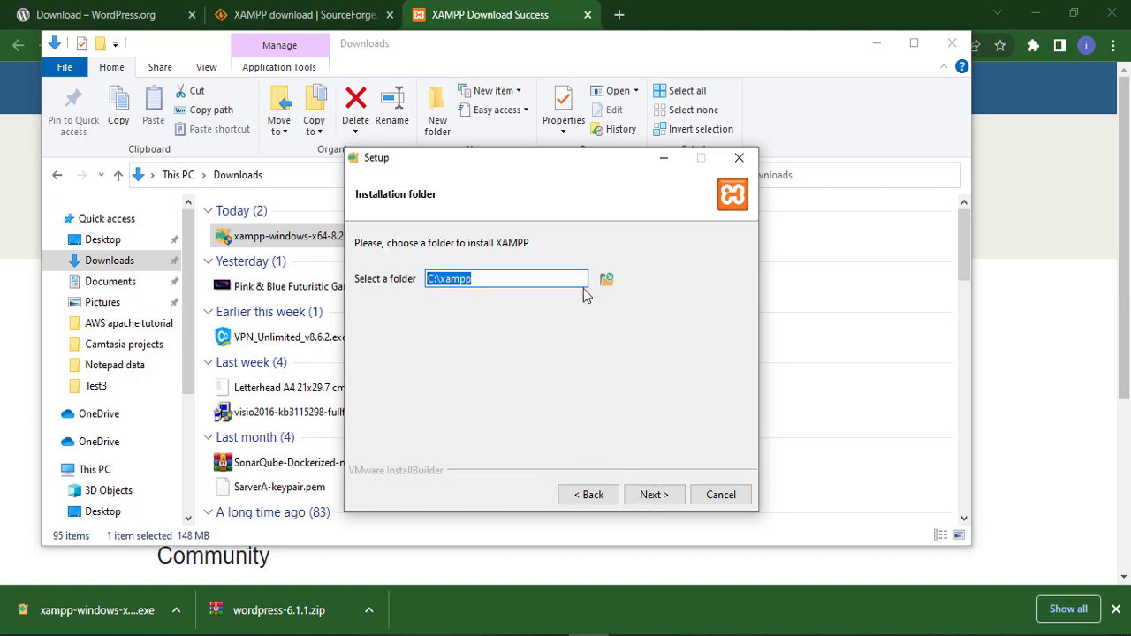
- Set the install folder to E:\xampp and keep English as the language
left_click(607, 280)
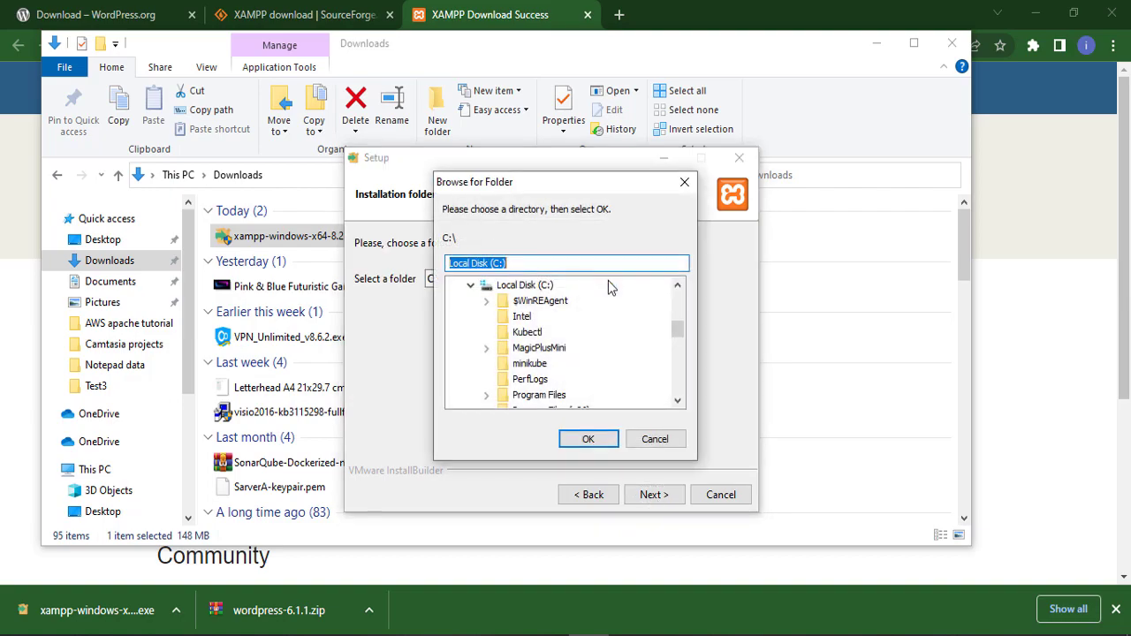
scroll(558, 336, "down", 5)
scroll(555, 343, "up", 2)
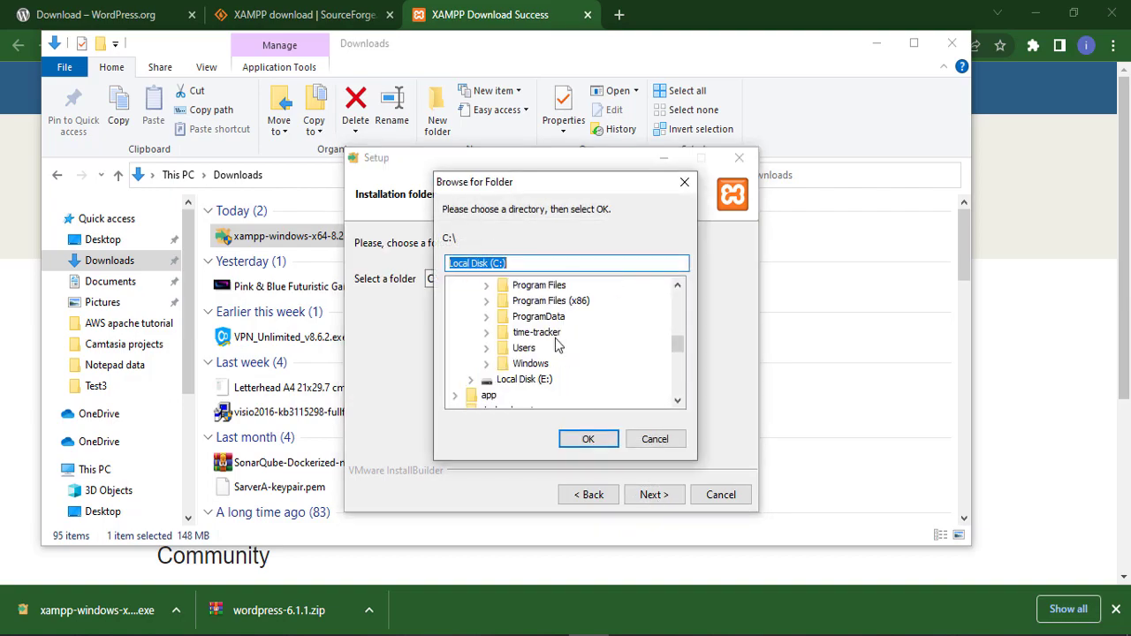
left_click(524, 382)
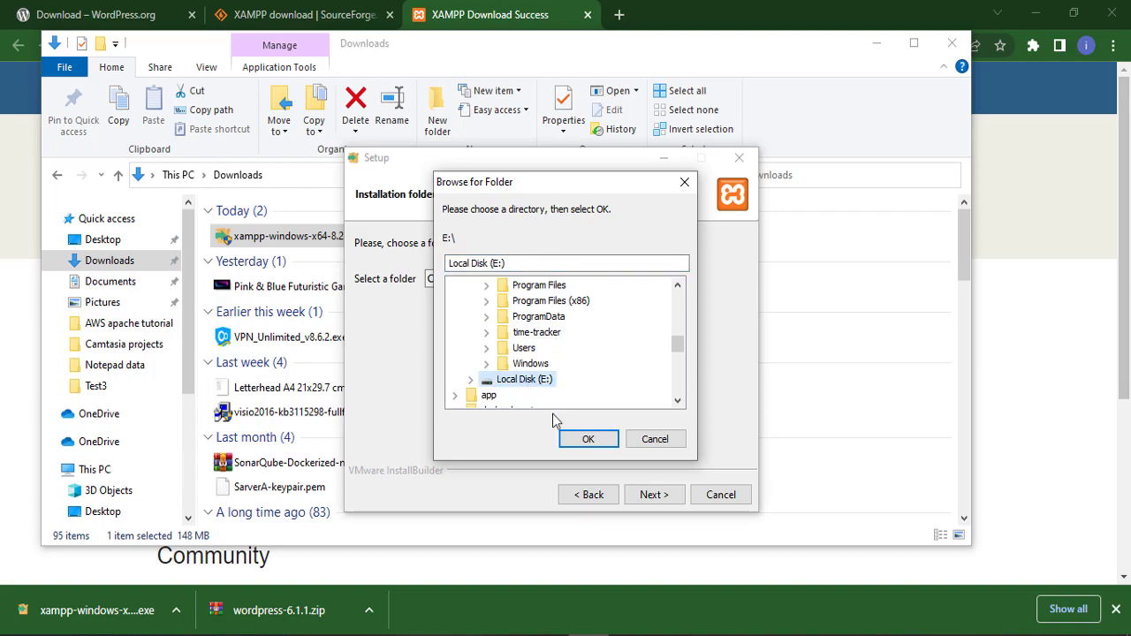
left_click(586, 438)
left_click(461, 277)
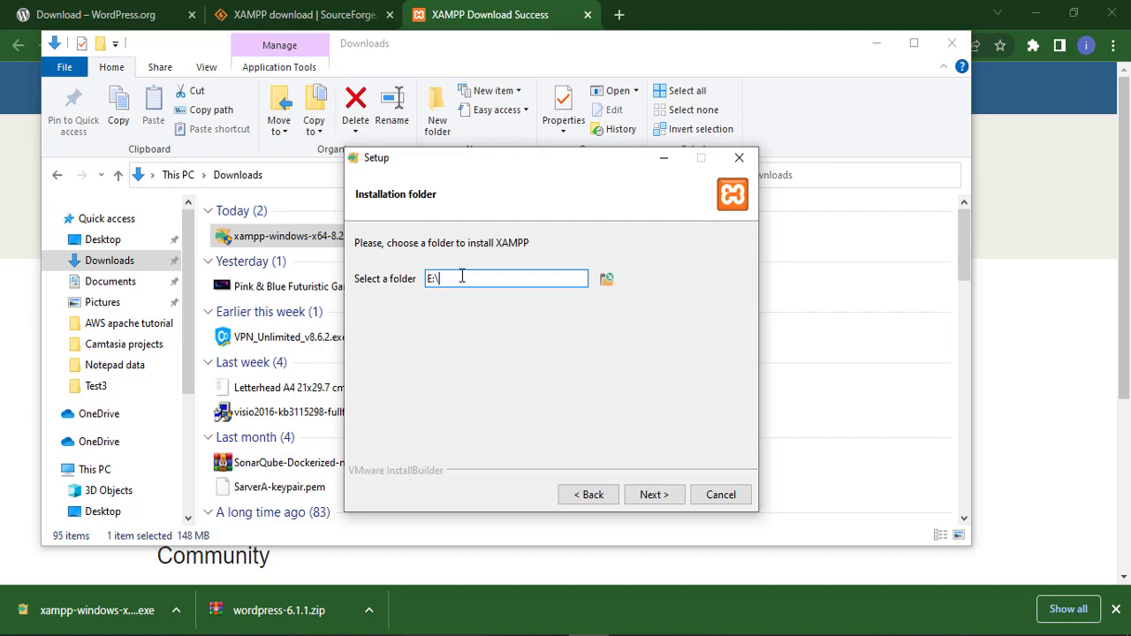
type("xampp")
left_click(655, 497)
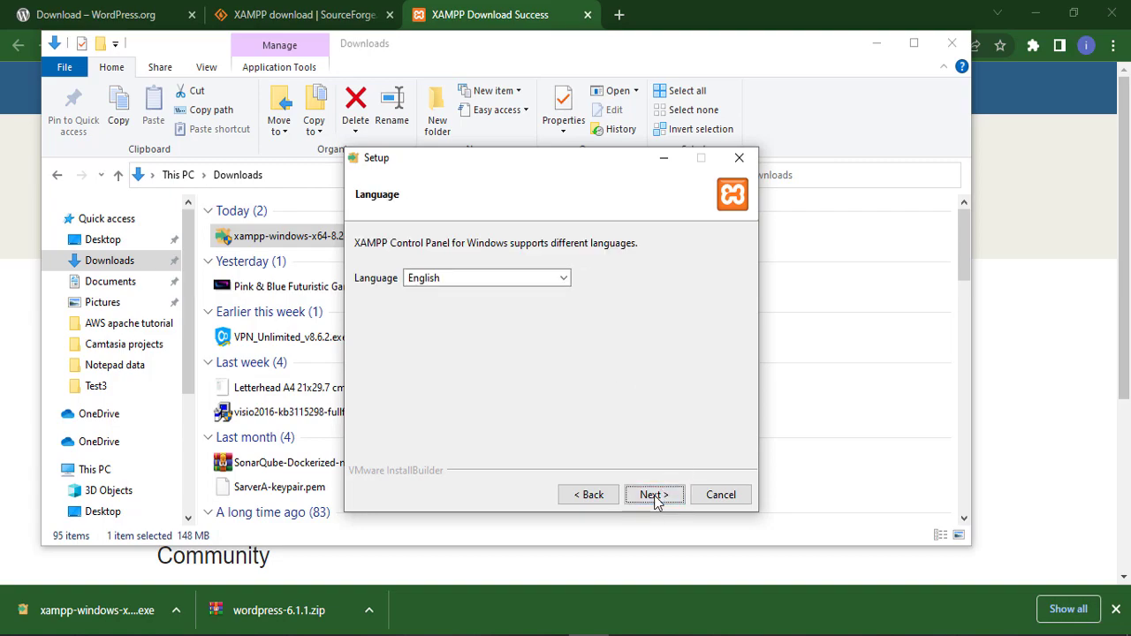
left_click(654, 498)
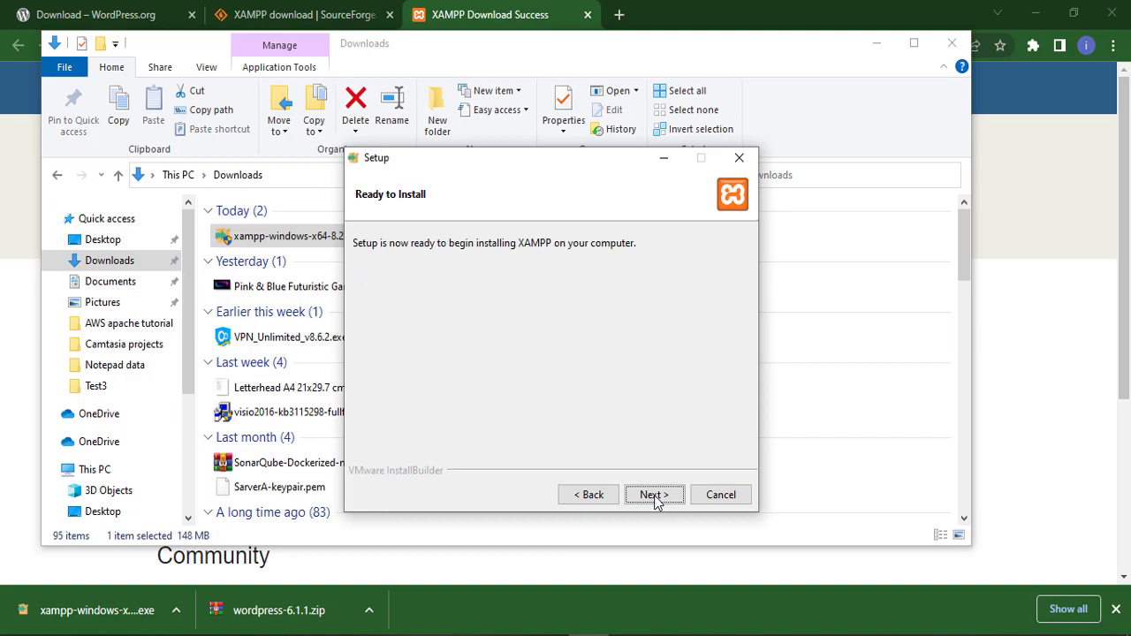
- Install XAMPP to E:\xampp, grant Apache HTTP Server firewall access, and finish the wizard
left_click(655, 497)
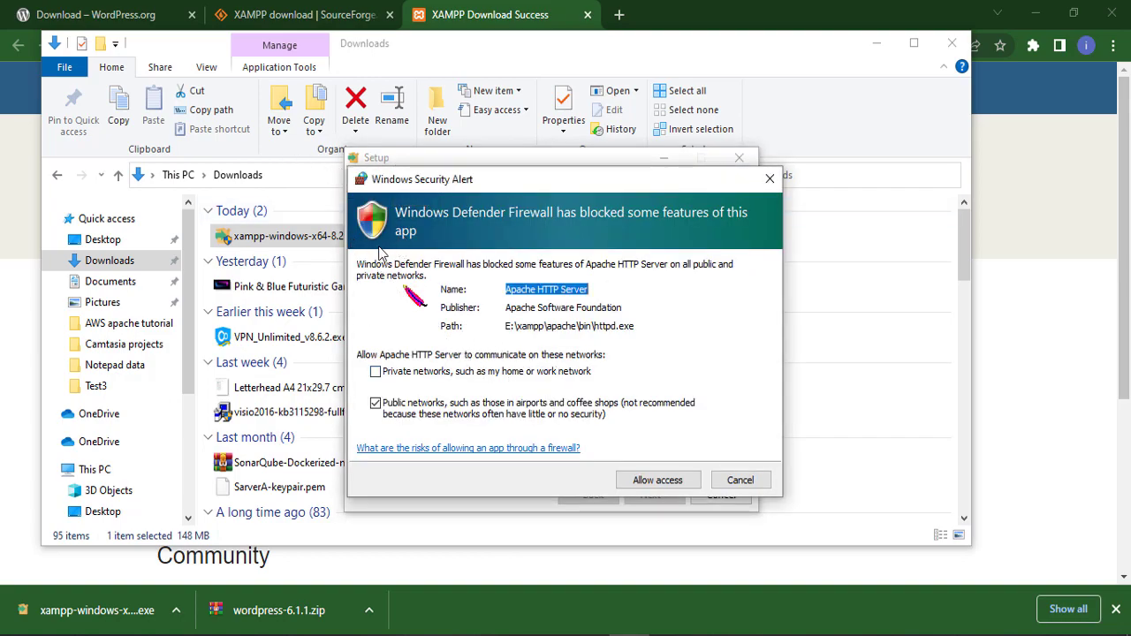
left_click(642, 484)
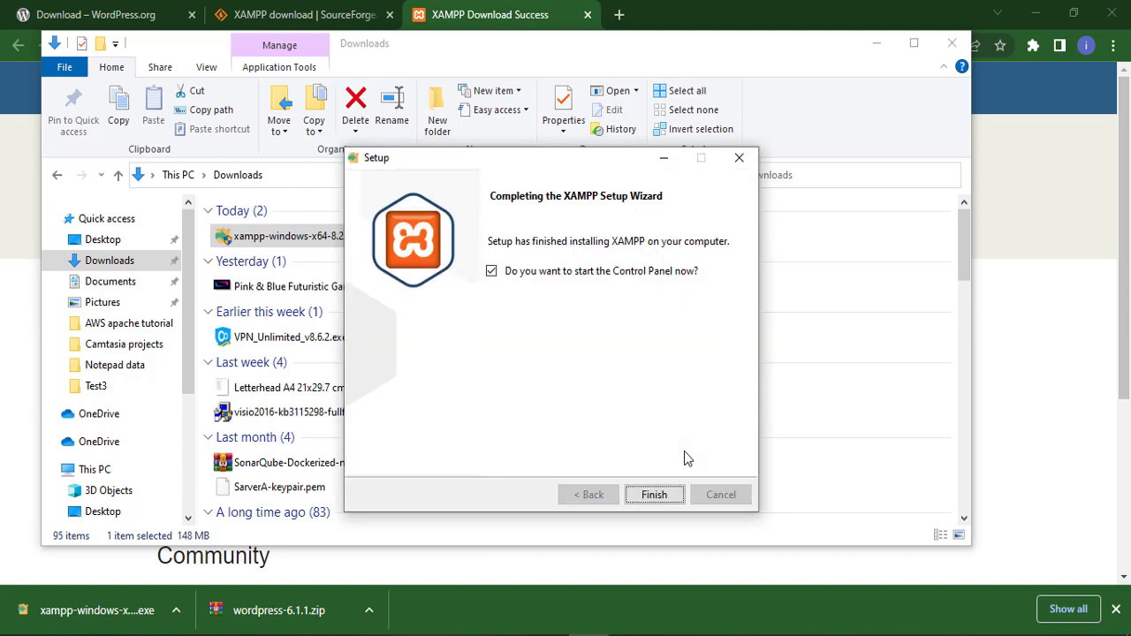
left_click(658, 495)
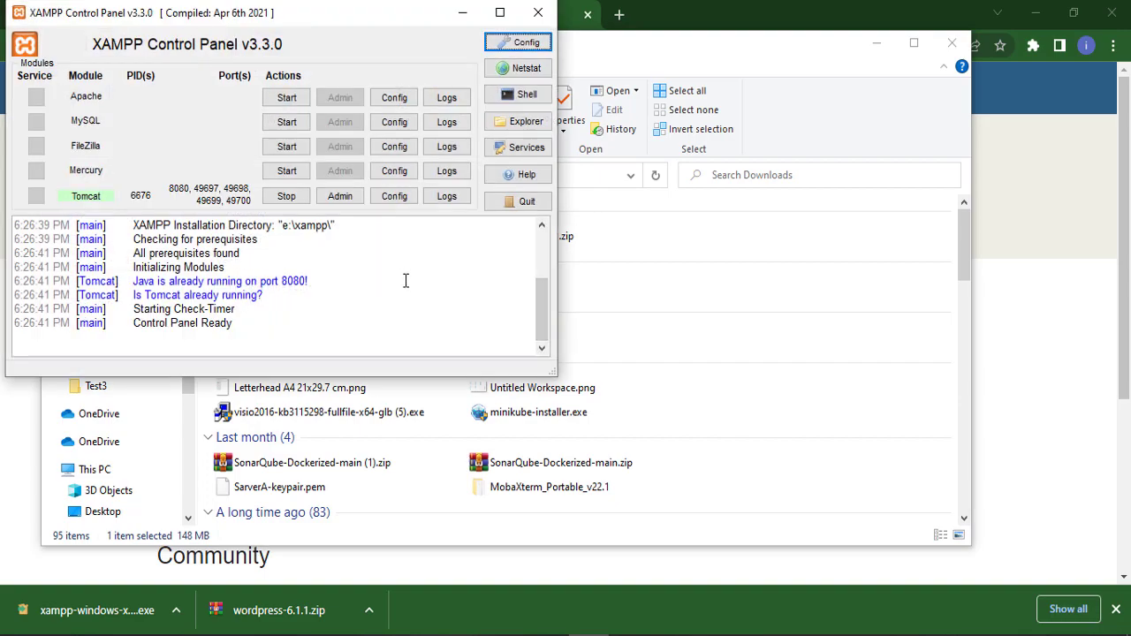
- Start the Apache and MySQL modules and allow mysqld.exe through the firewall
left_click(286, 101)
left_click(286, 122)
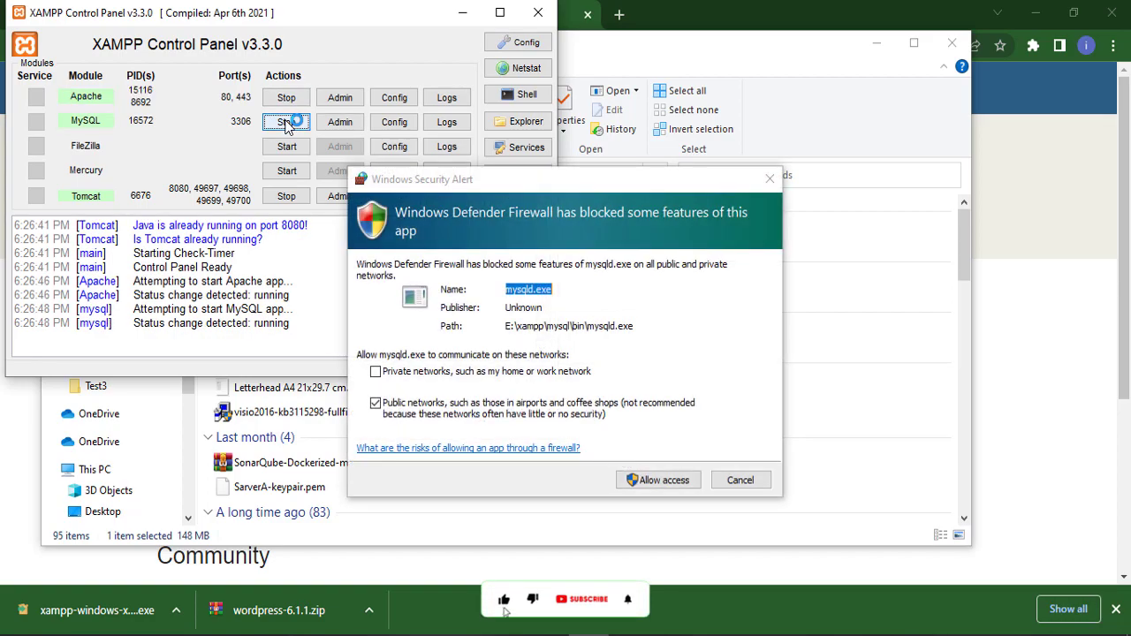
left_click(657, 483)
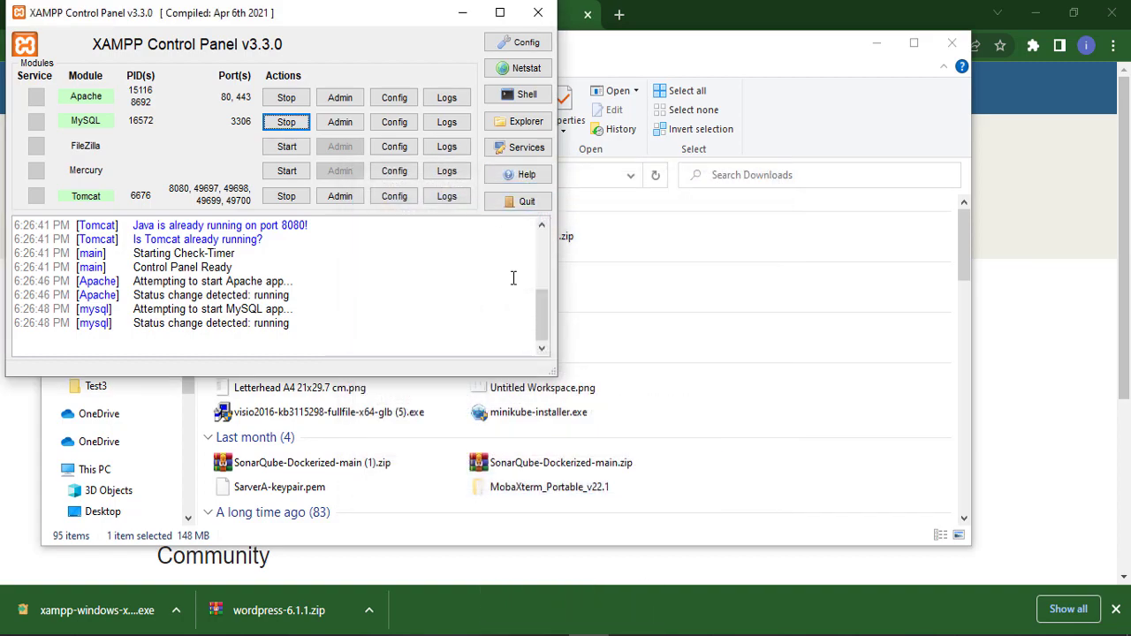
- Copy wordpress-6.1.1.zip from the Downloads folder
left_click(463, 16)
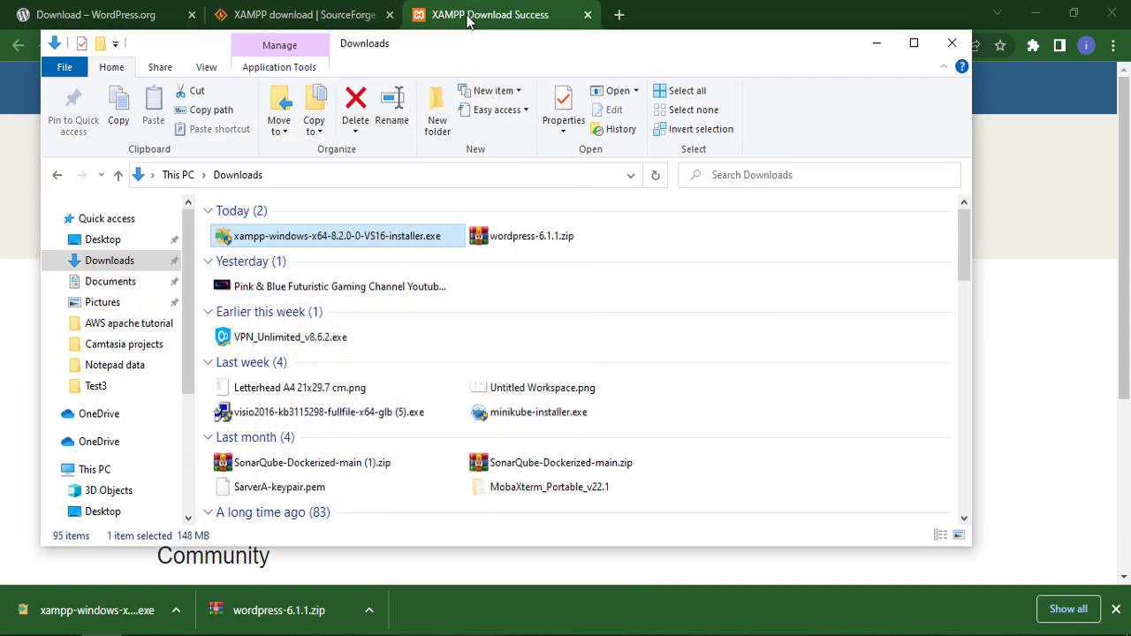
left_click(496, 244)
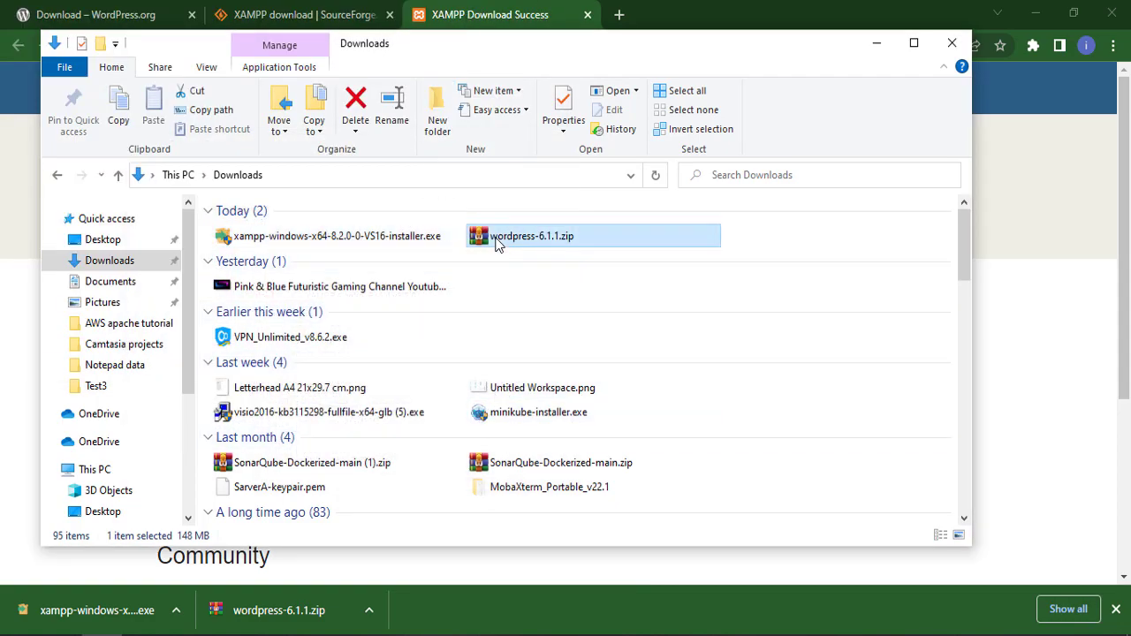
right_click(497, 244)
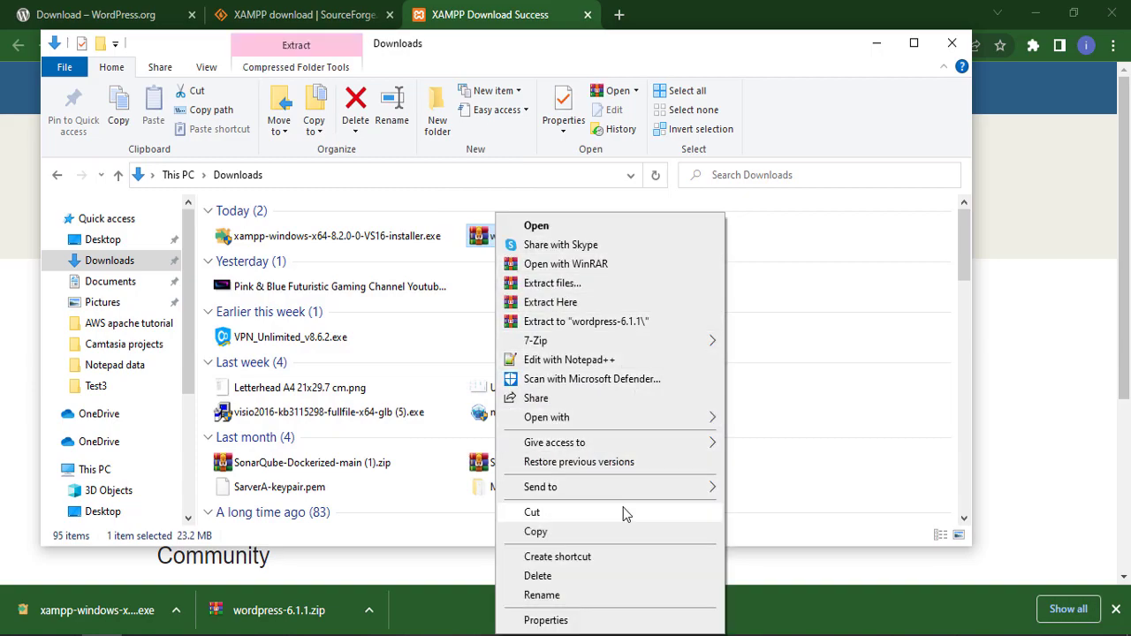
left_click(535, 532)
- Paste the WordPress archive into E:\xampp\htdocs
scroll(141, 455, "down", 4)
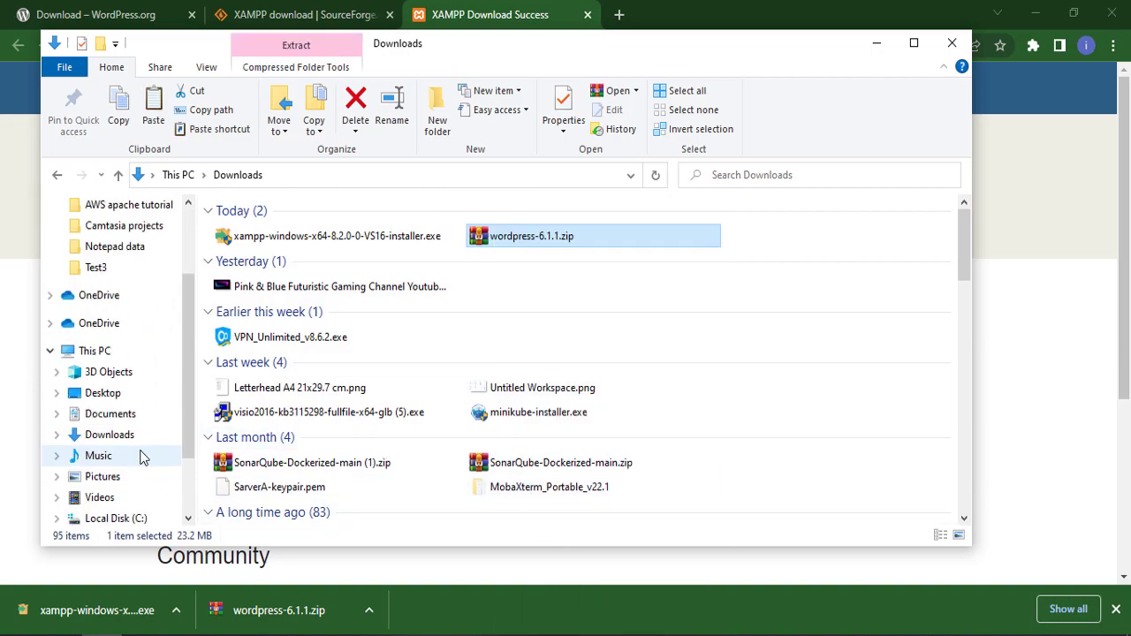
left_click(124, 432)
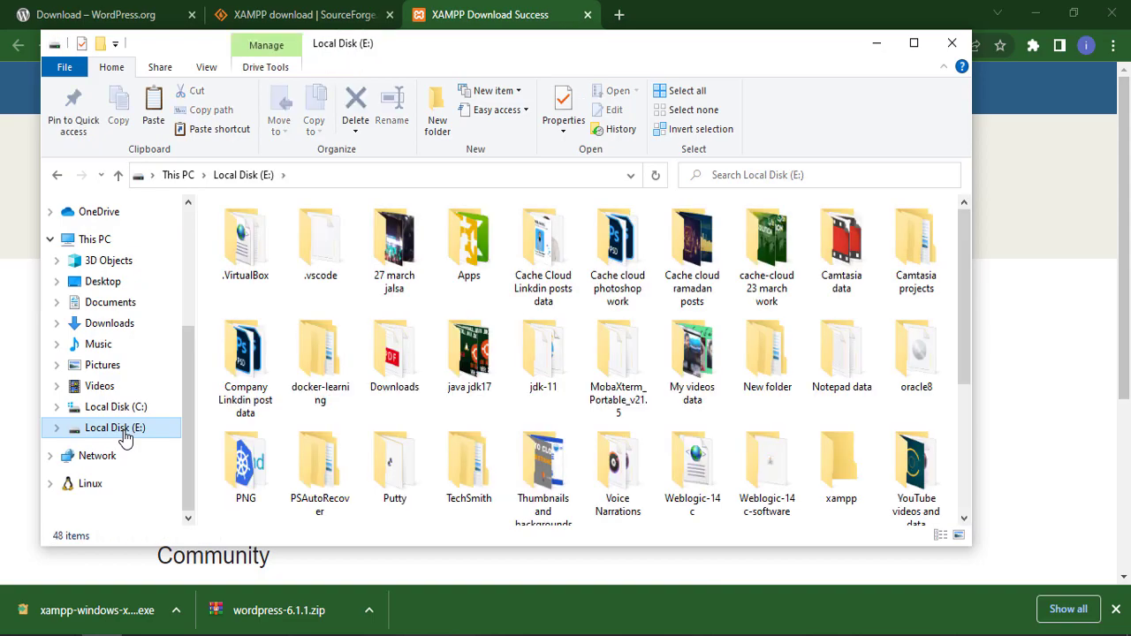
type("x")
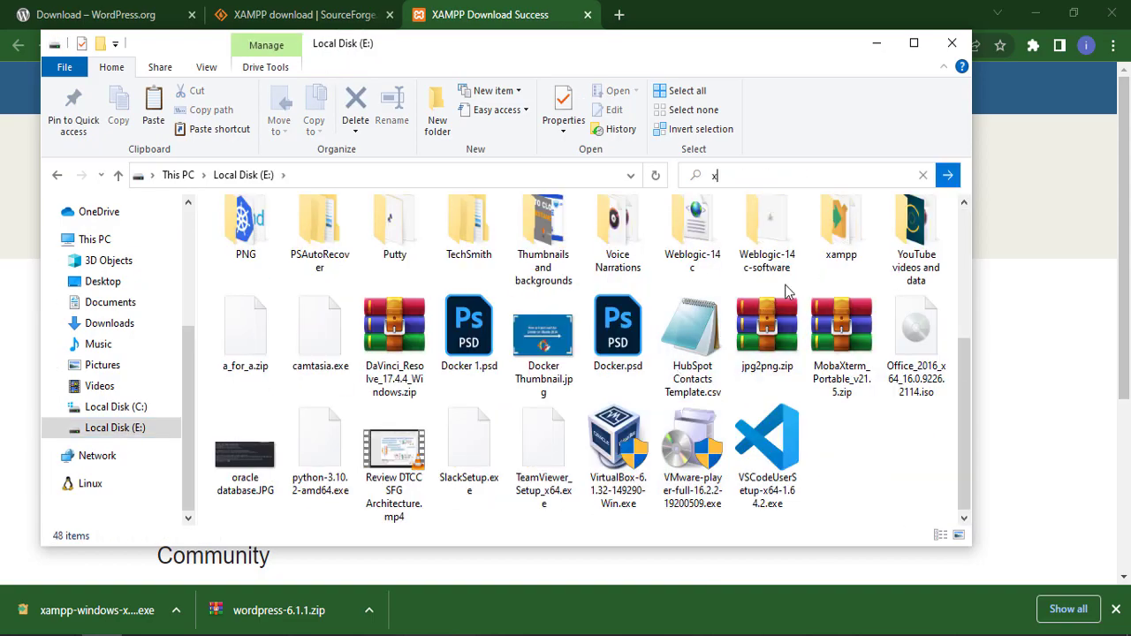
left_click(843, 233)
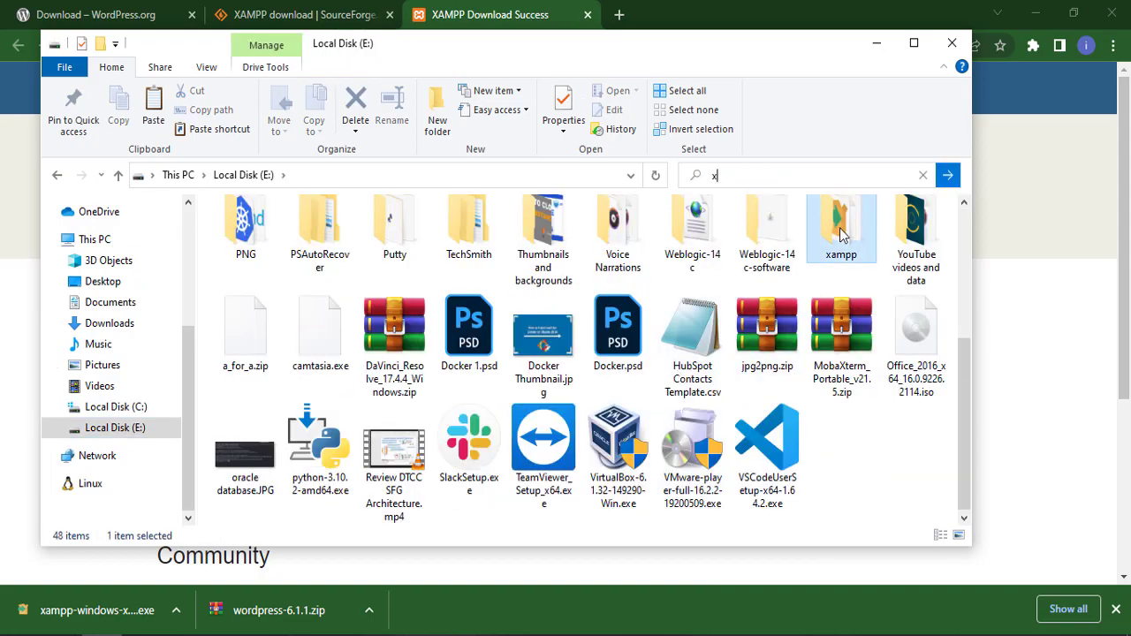
double_click(841, 233)
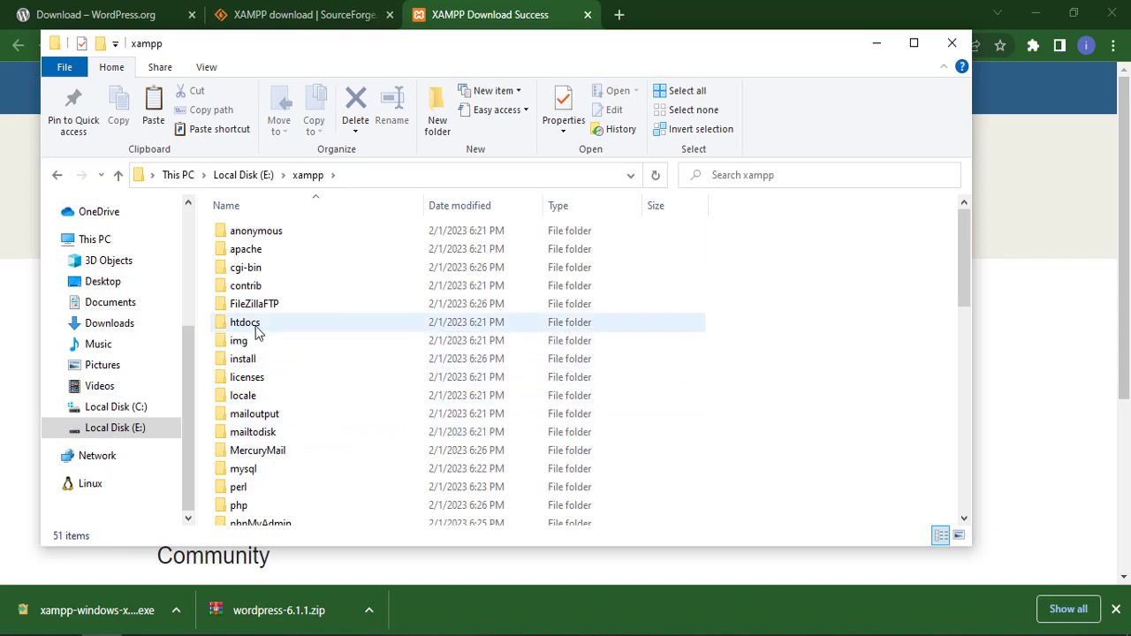
double_click(250, 328)
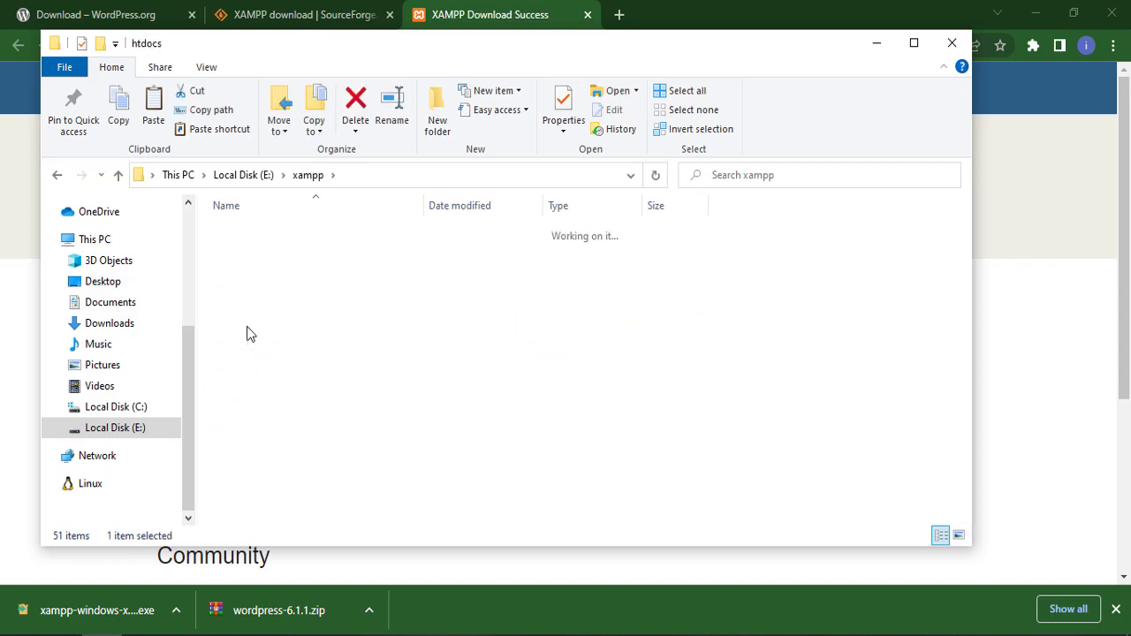
right_click(337, 402)
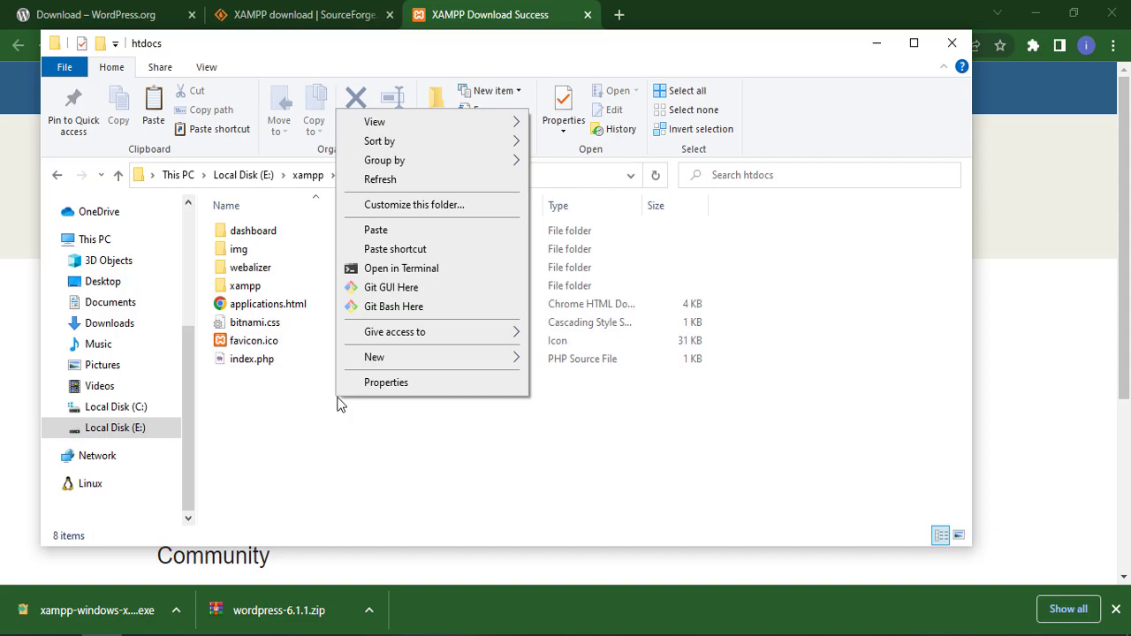
left_click(391, 232)
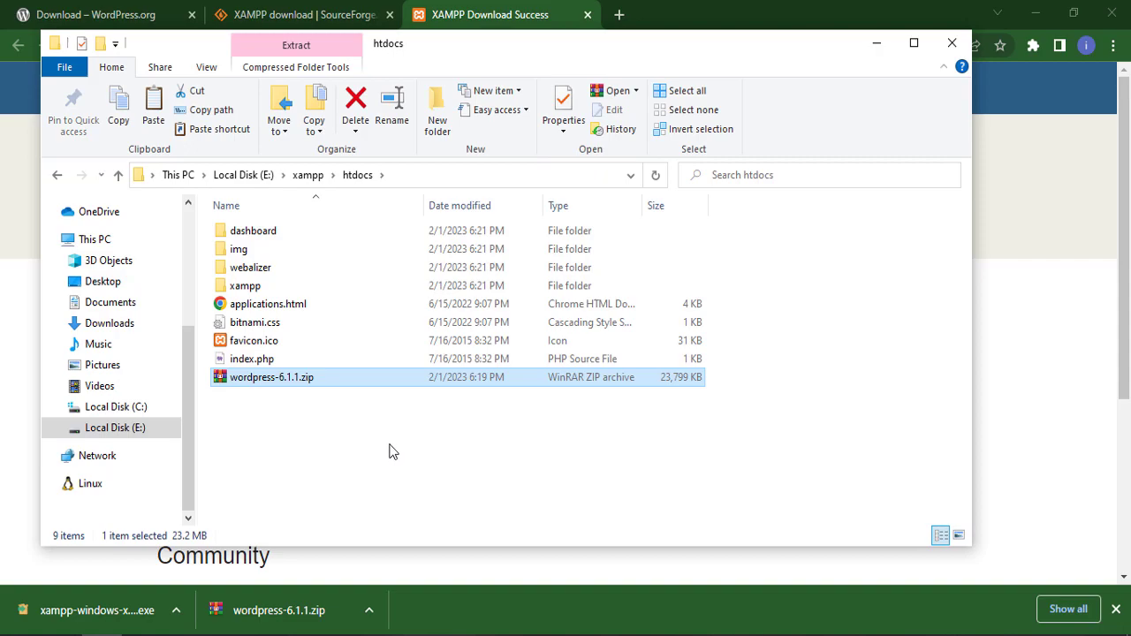
- Extract wordpress-6.1.1.zip here inside htdocs
left_click(329, 413)
right_click(298, 380)
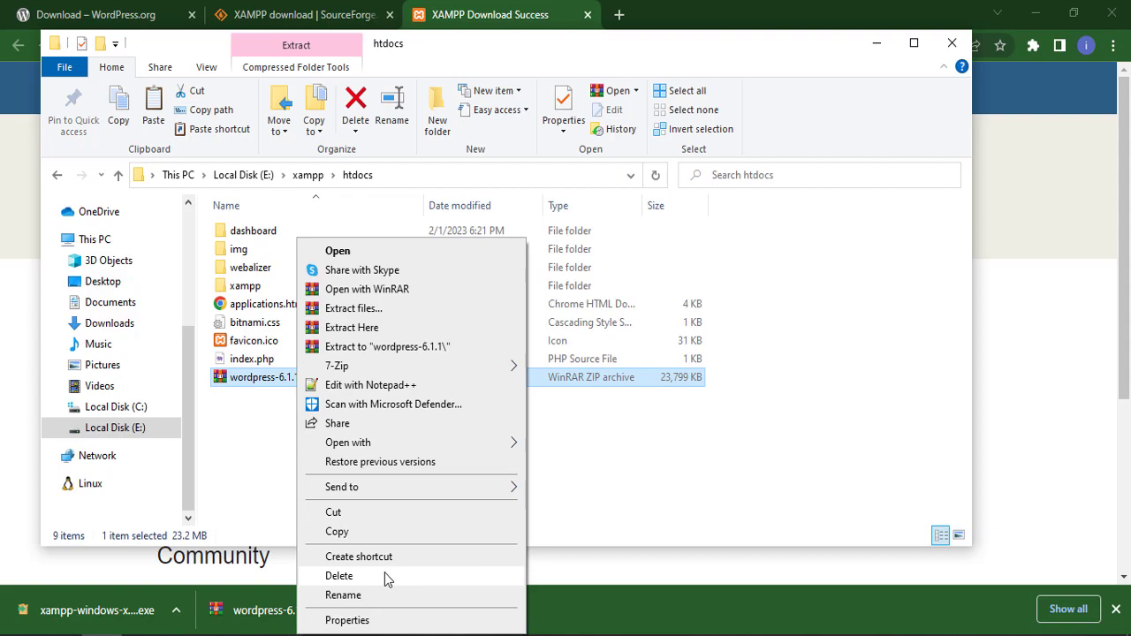
left_click(372, 328)
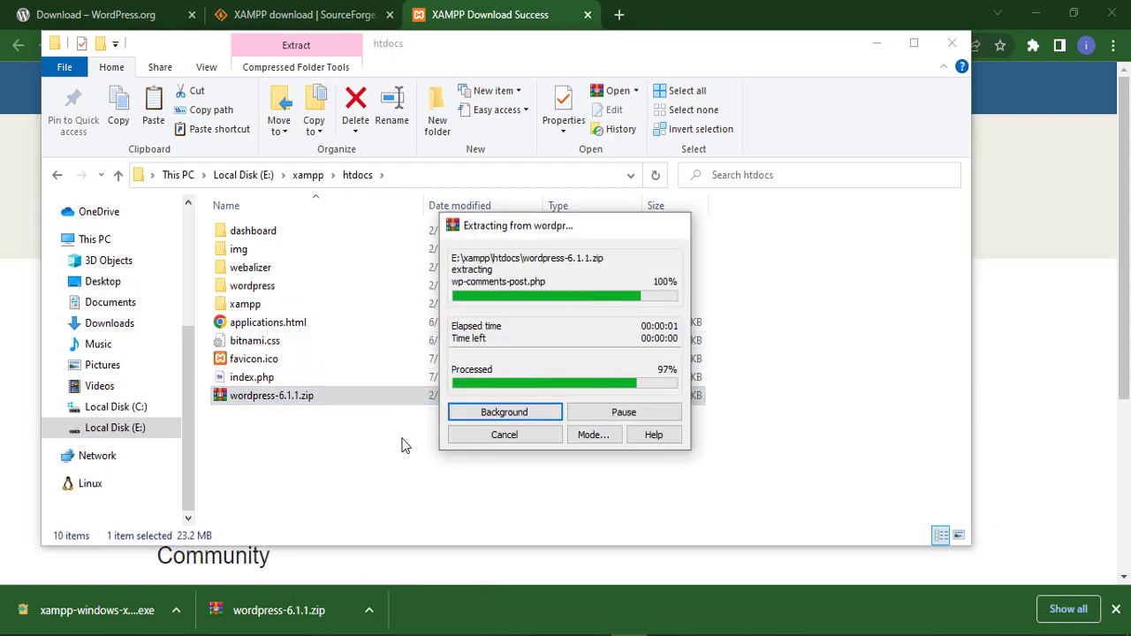
- Rename the extracted wordpress folder to 'helloworld'
left_click(270, 293)
right_click(270, 293)
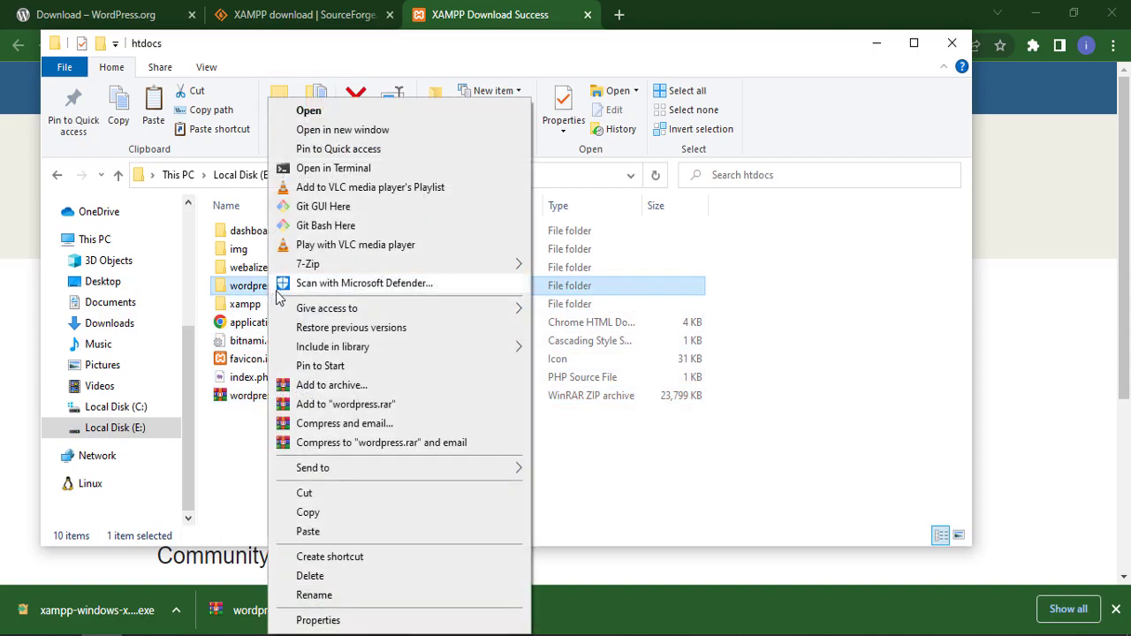
left_click(323, 596)
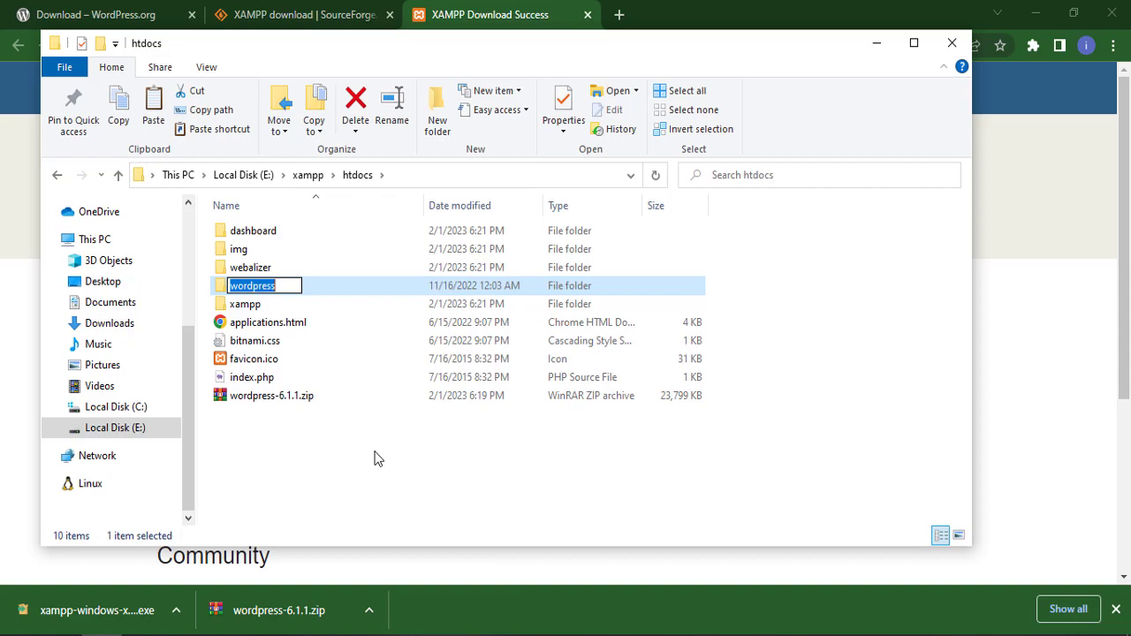
type("hello")
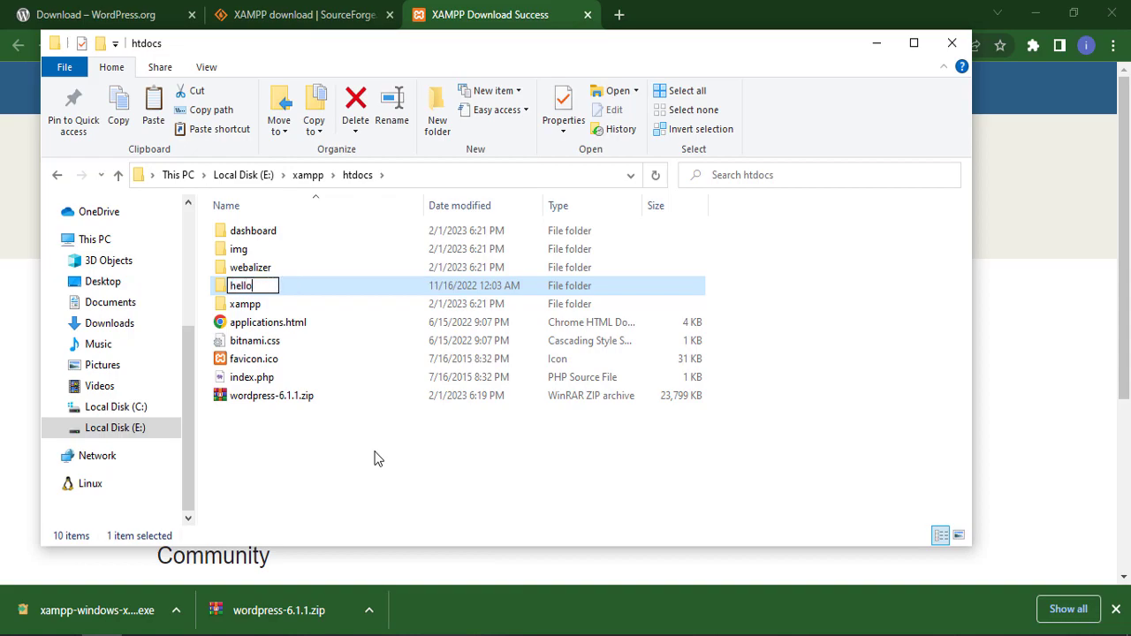
type("world")
key("Return")
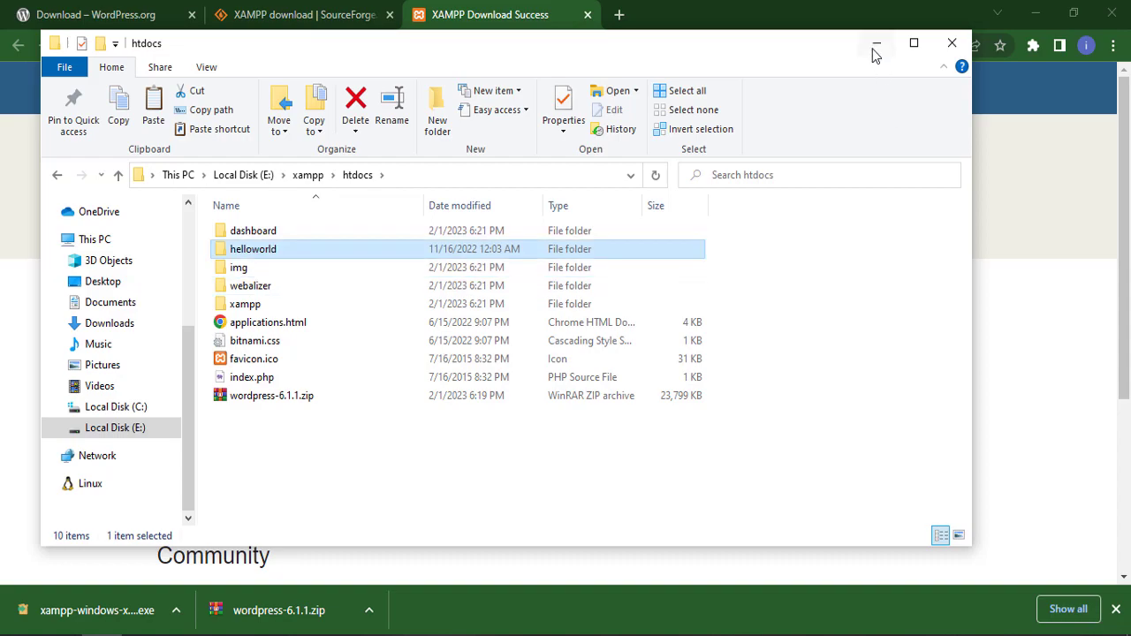
- Enter localhost/phpmyadmin in the address bar of a new Chrome tab
left_click(875, 43)
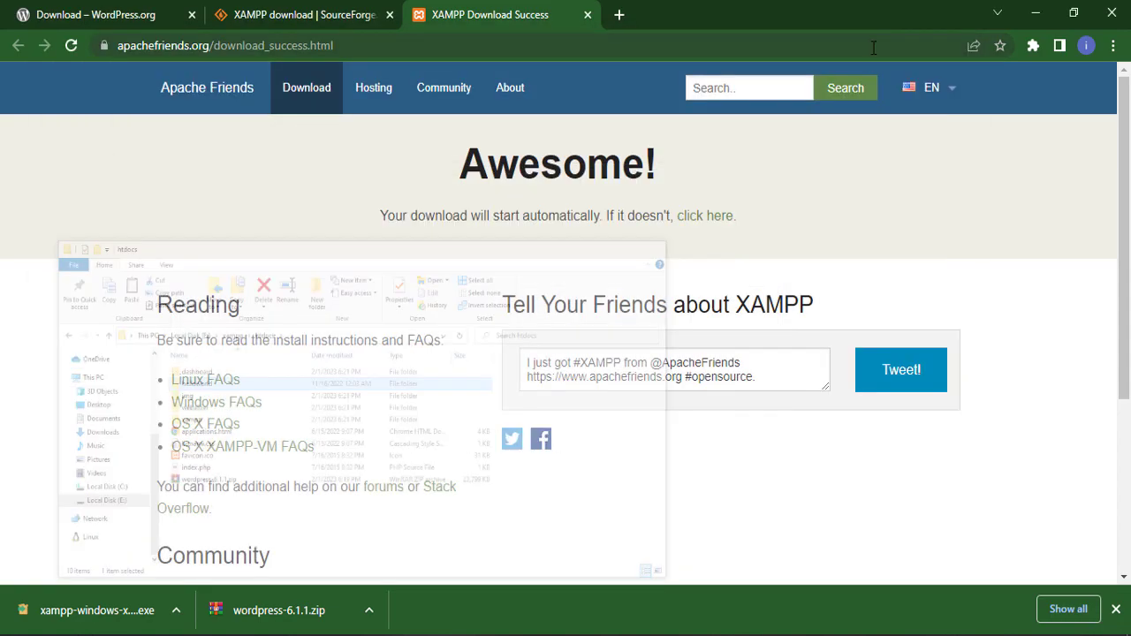
left_click(620, 15)
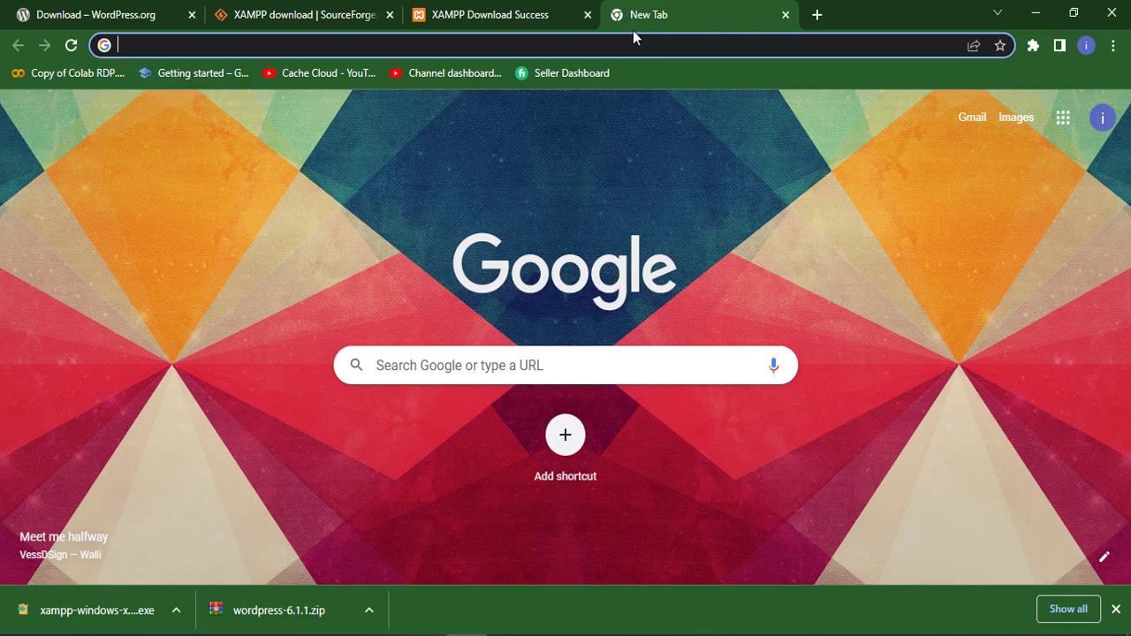
type("localhost/")
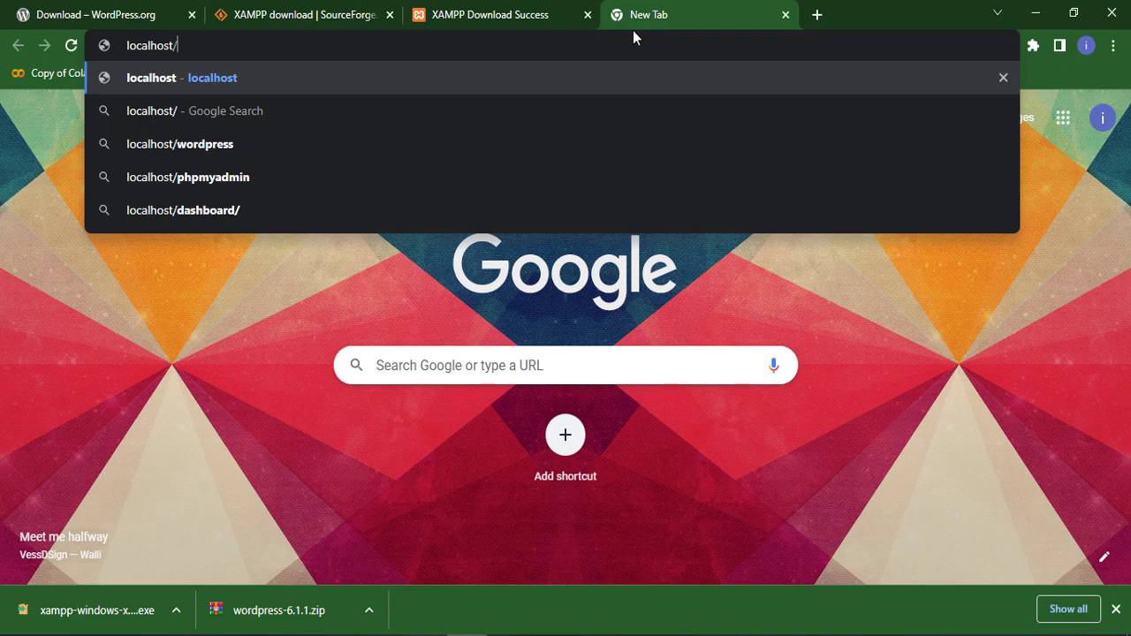
type("php")
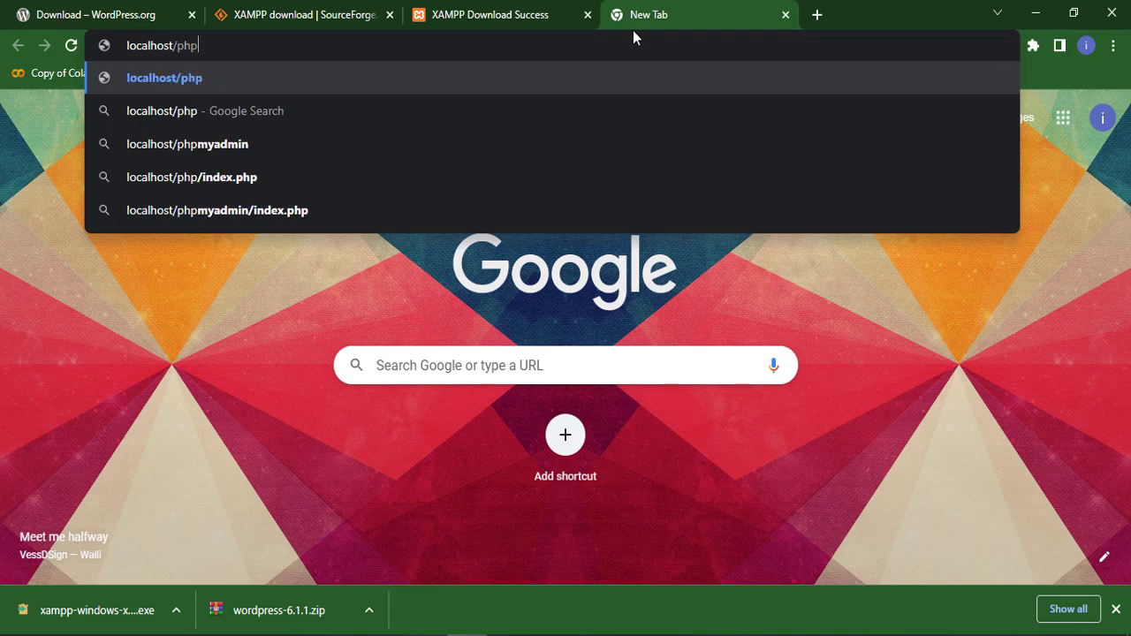
type("myadmin")
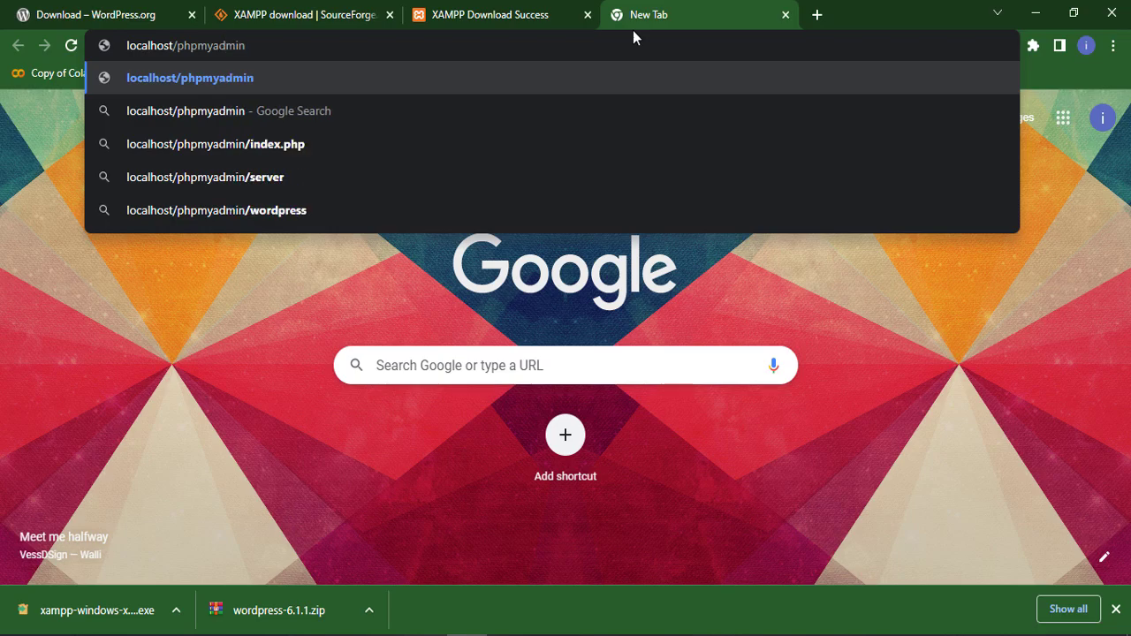
key("Return")
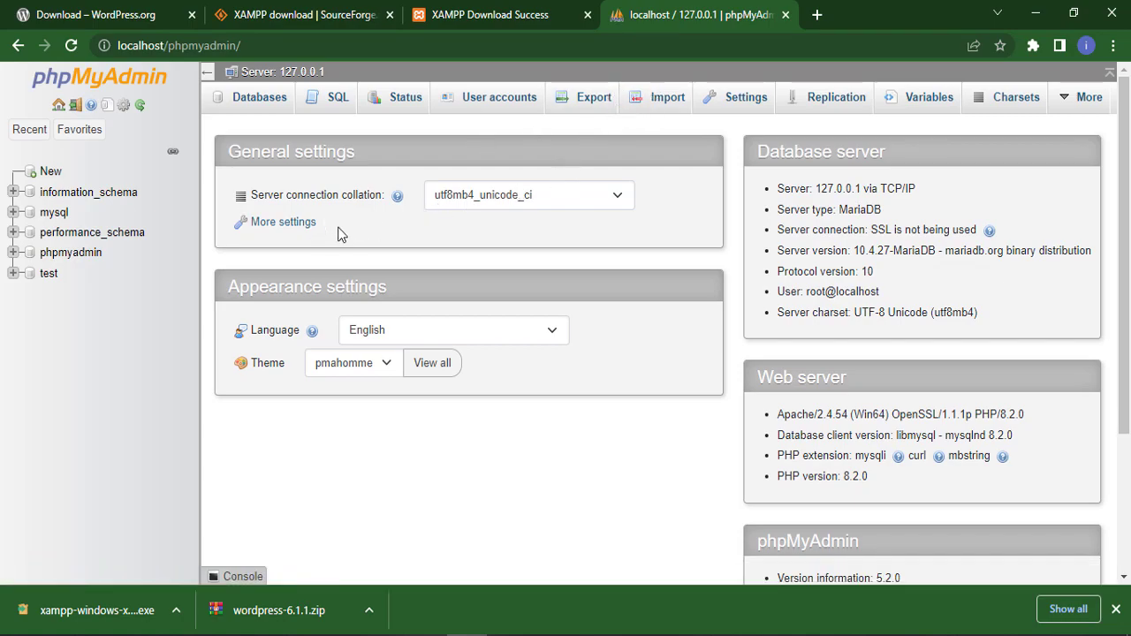
- Create an empty database named helloworld in phpMyAdmin, then close the phpMyAdmin tab
left_click(253, 105)
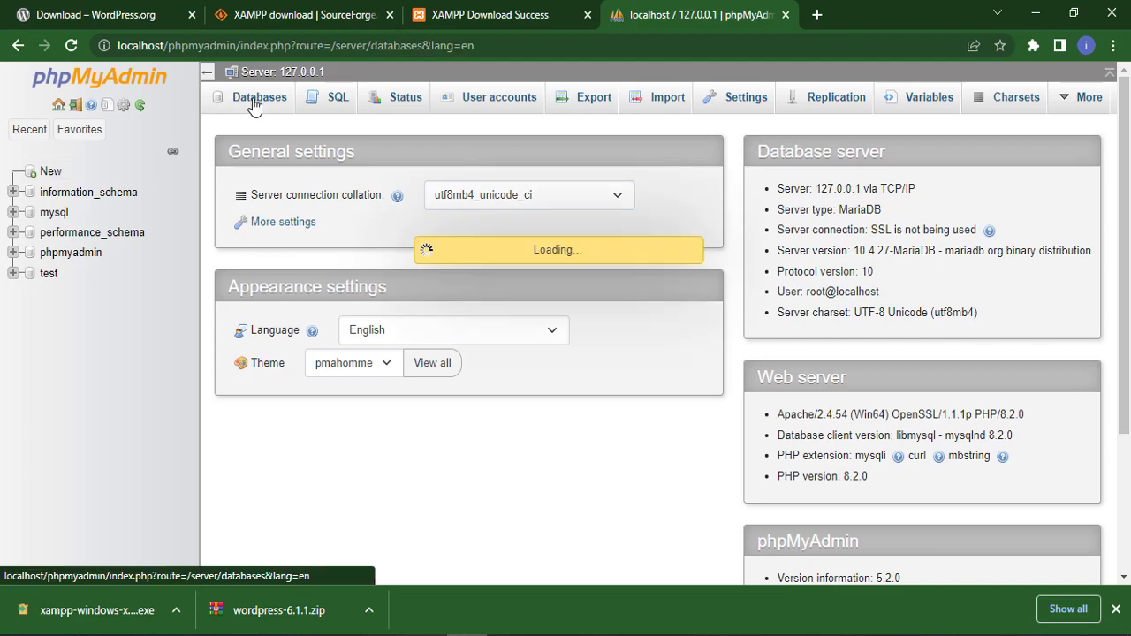
left_click(306, 247)
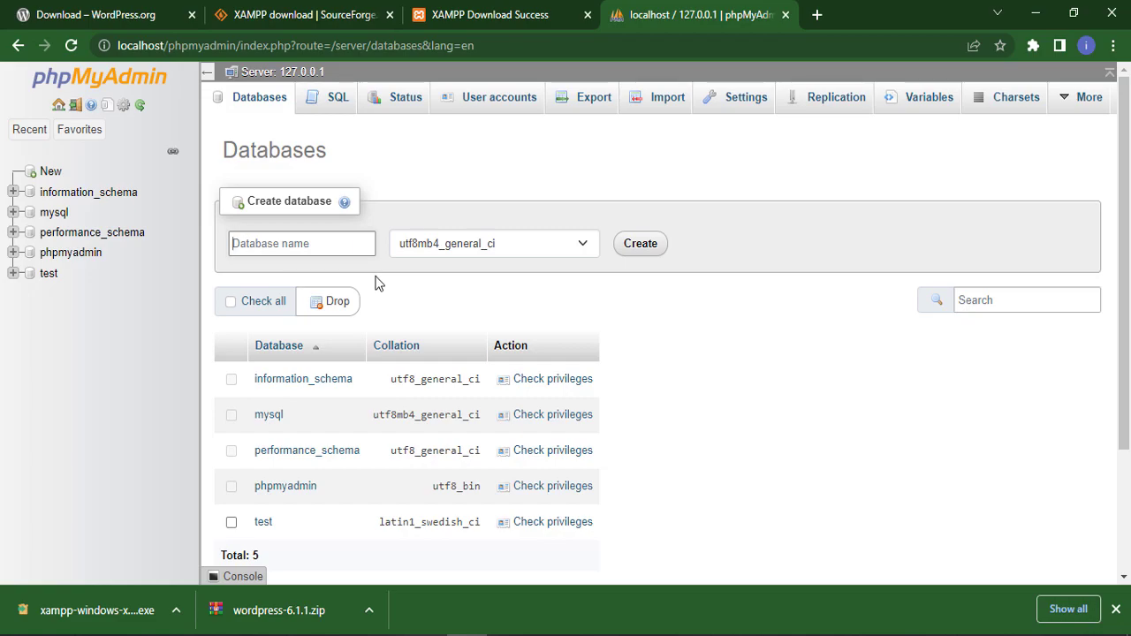
type("helloworld")
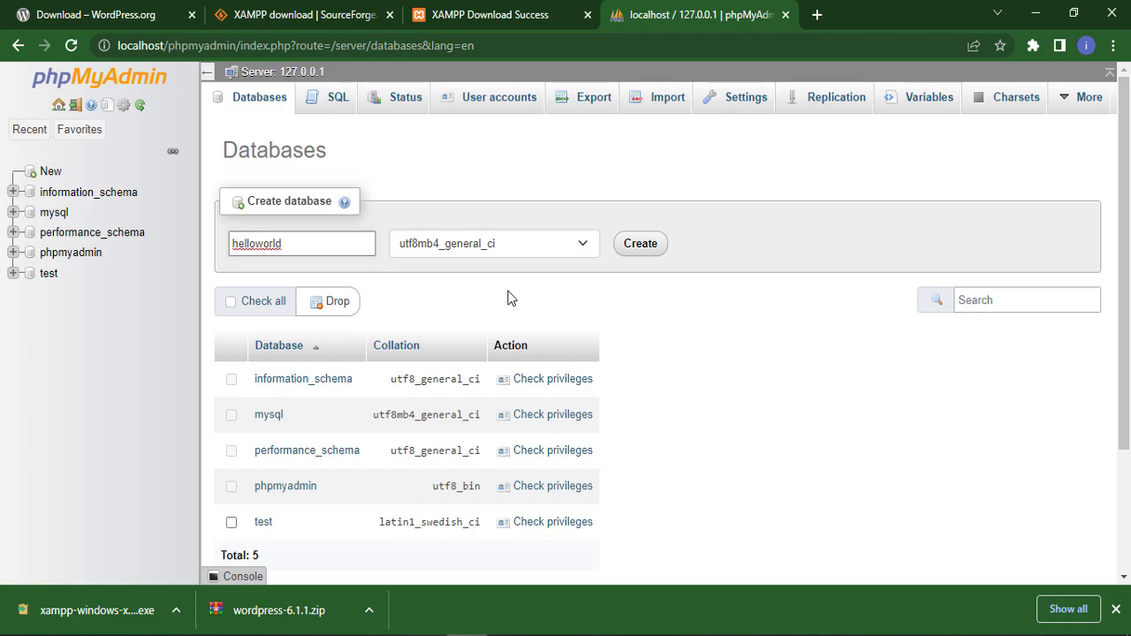
left_click(640, 255)
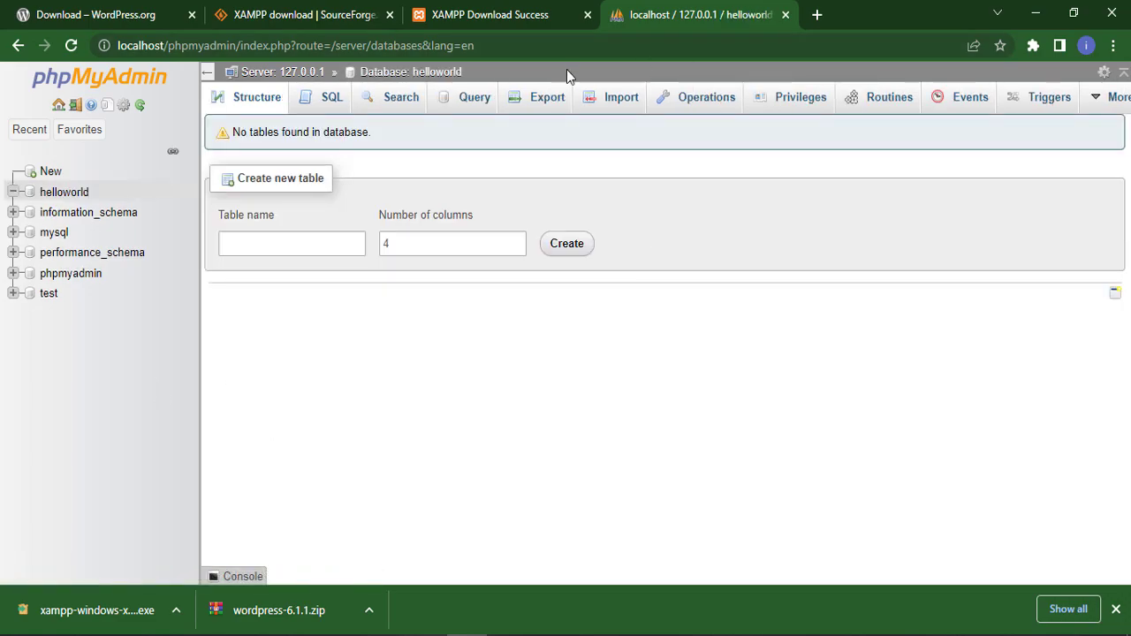
left_click(785, 15)
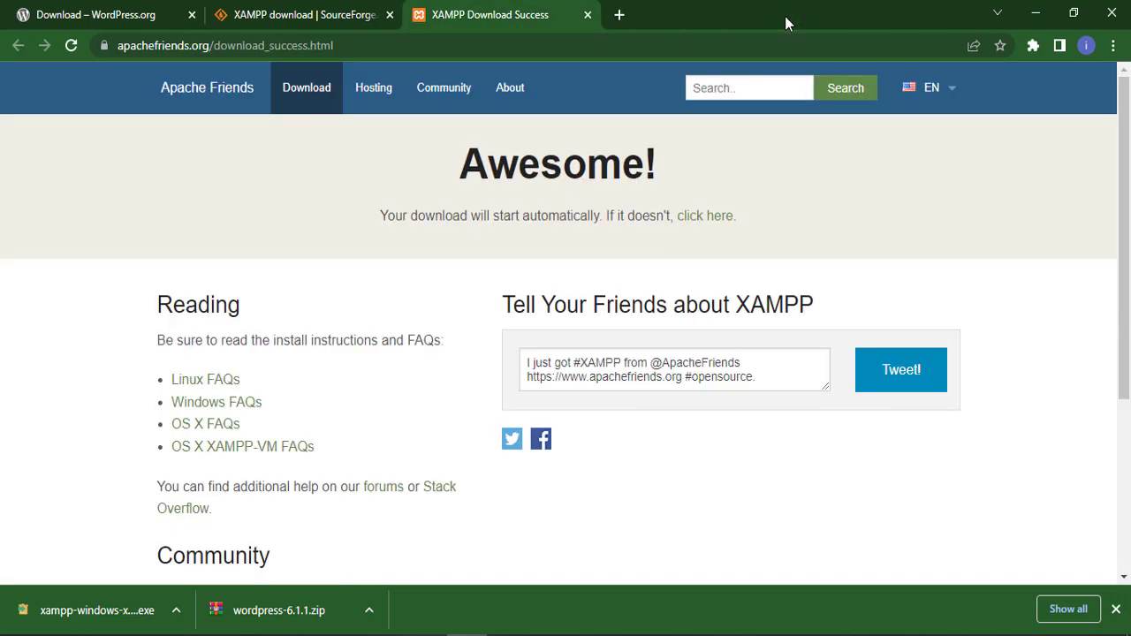
- Load localhost/helloworld in a new browser tab
left_click(619, 15)
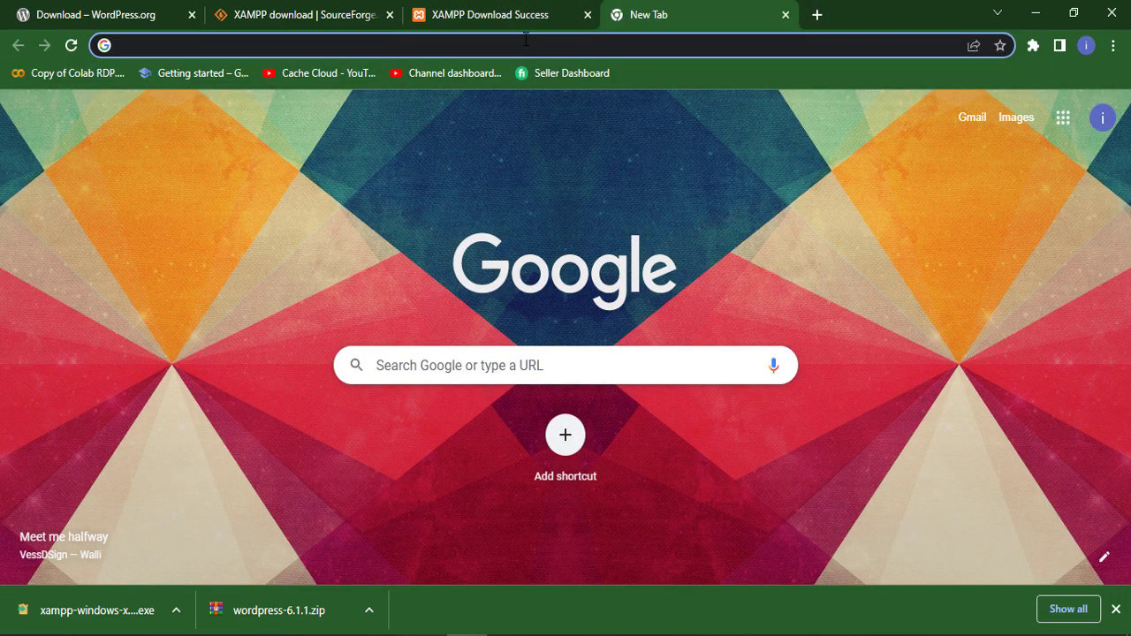
left_click(523, 44)
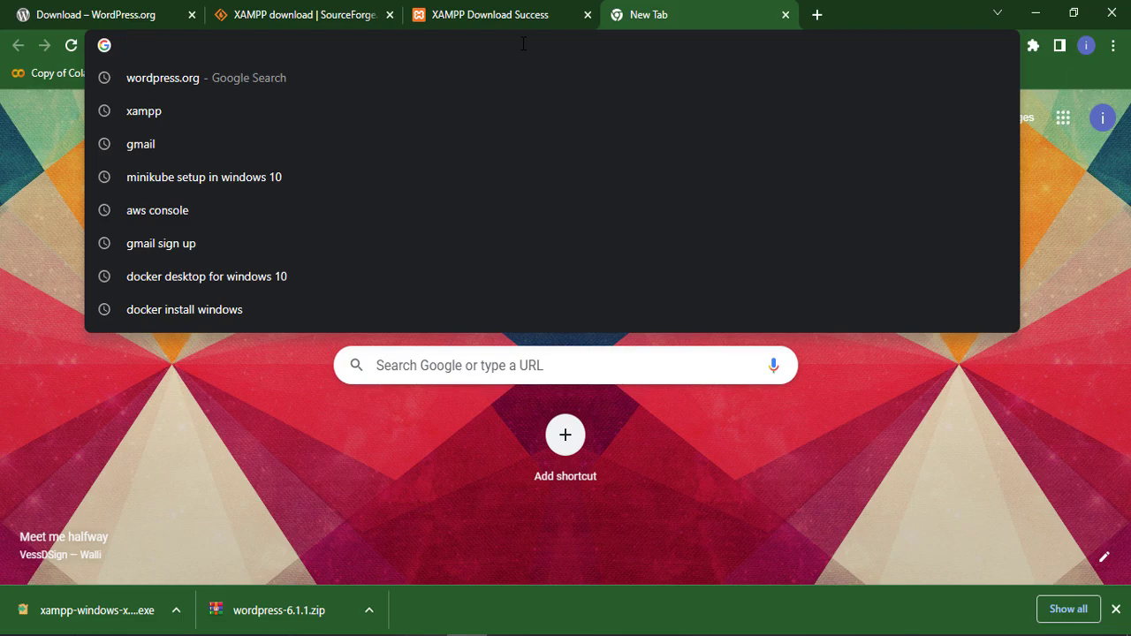
type("localh")
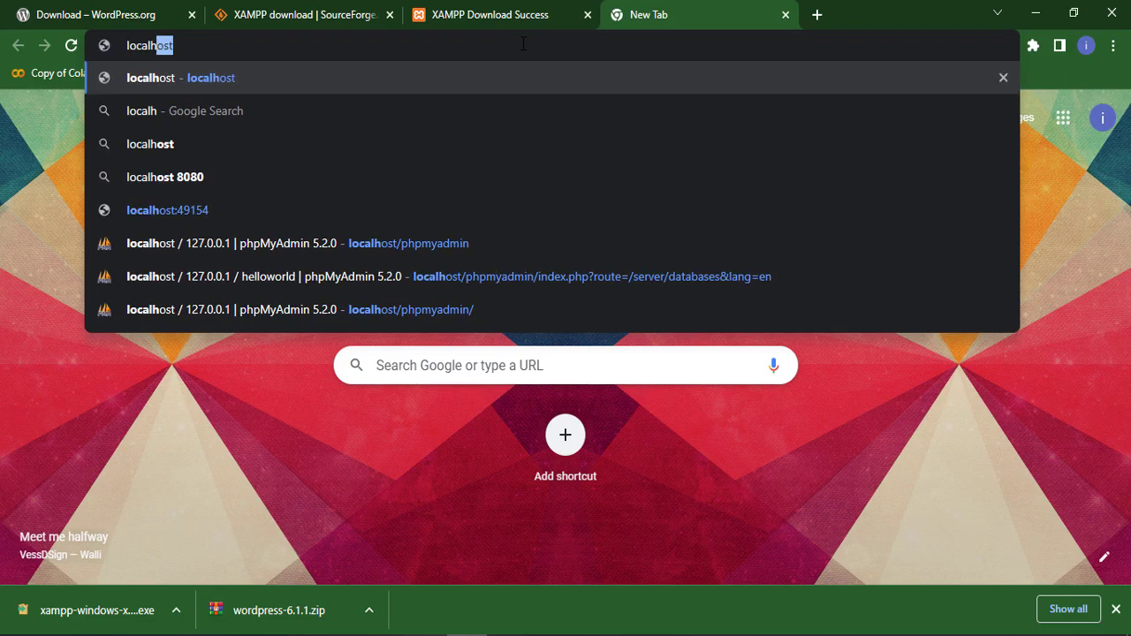
type("ost/")
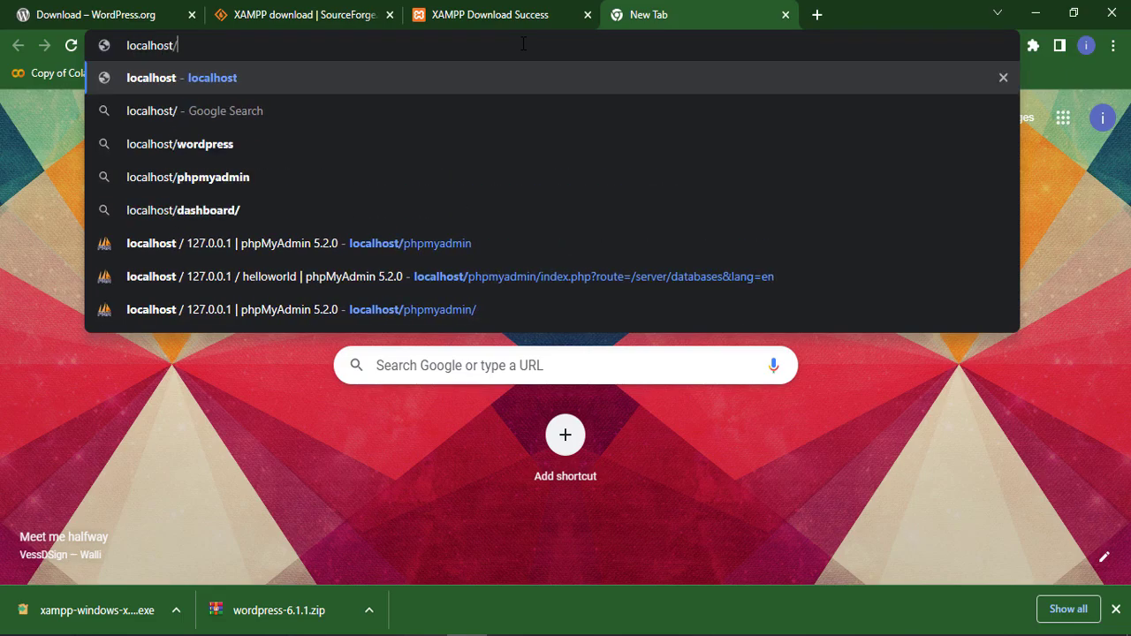
type("helloworld")
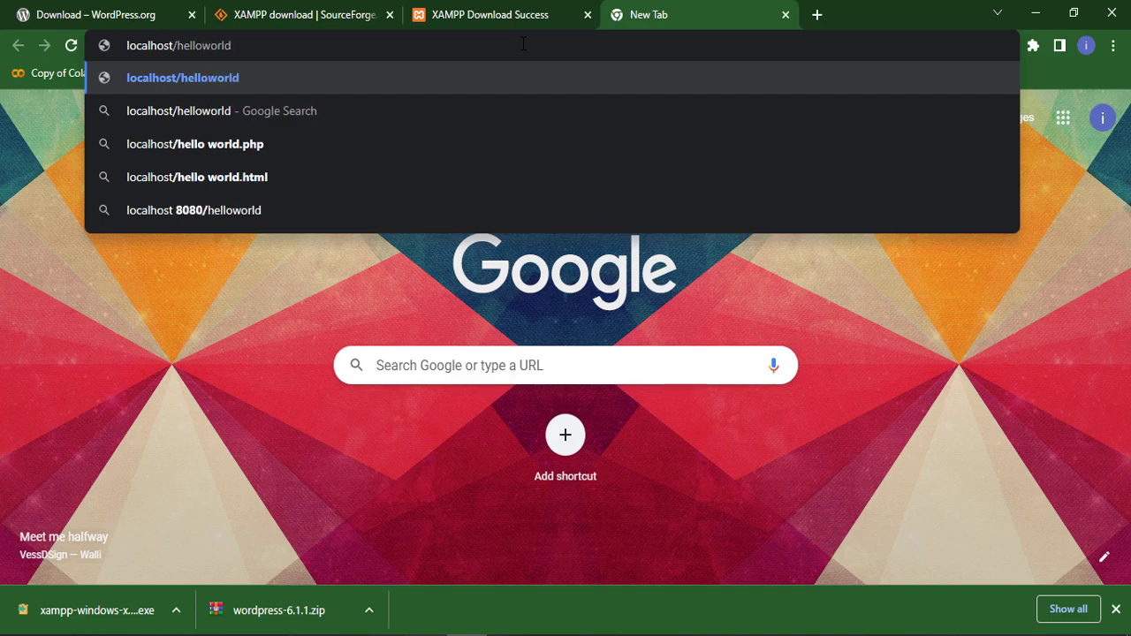
key("Return")
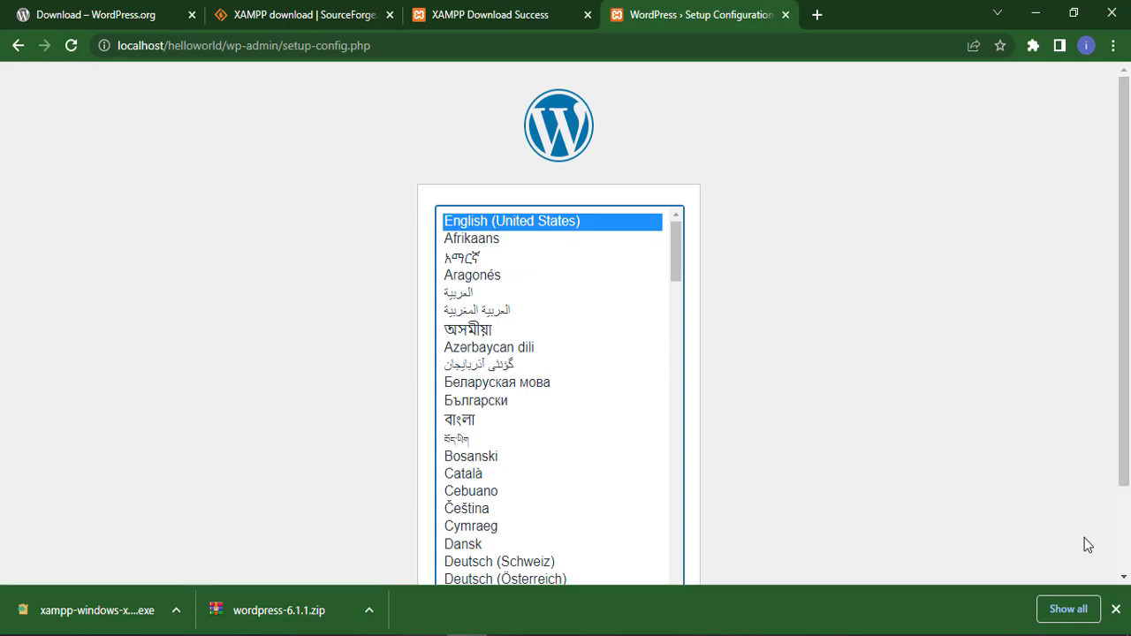
- Keep English (United States) as the setup language and continue to the welcome page
left_click(1114, 611)
scroll(814, 446, "down", 1)
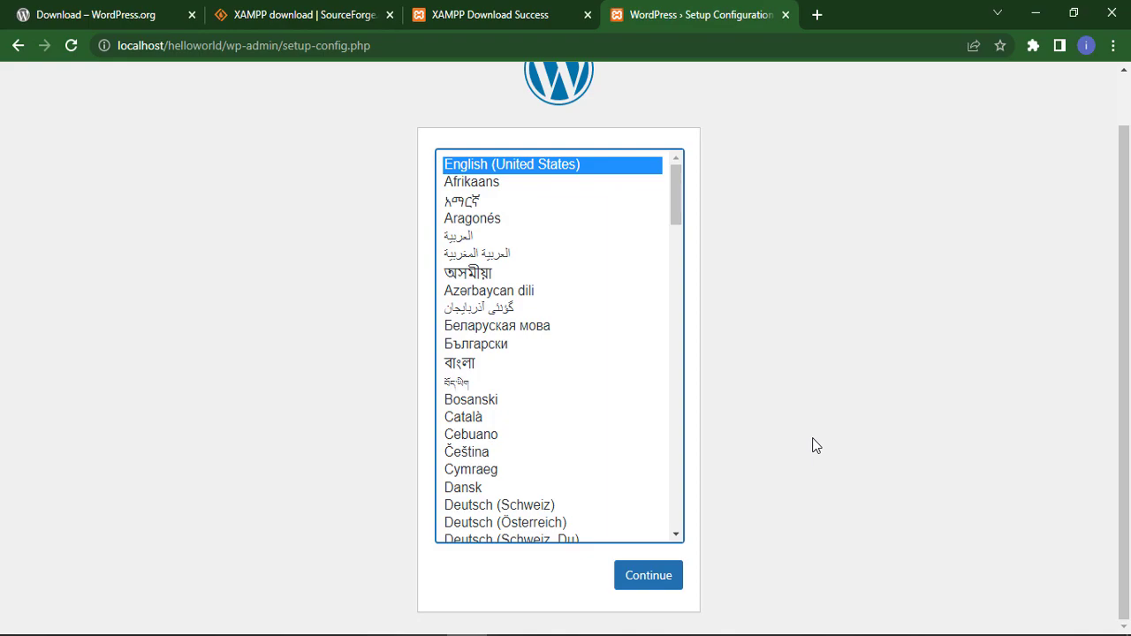
left_click(663, 581)
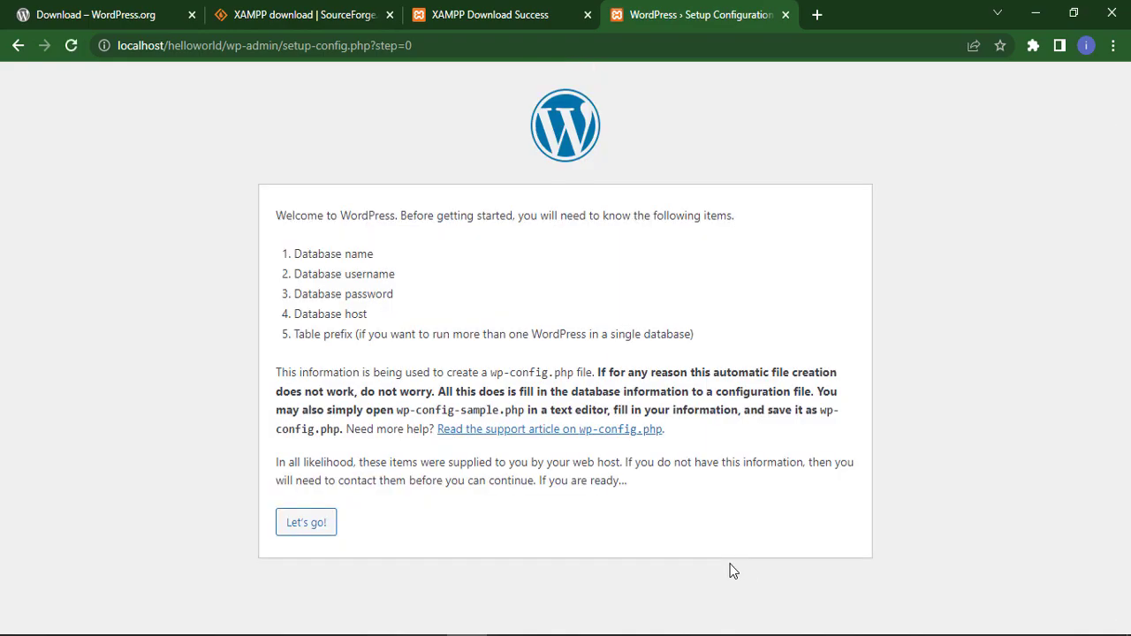
- Start the connection form and enter helloworld as the database name, fixing a typo
left_click(309, 522)
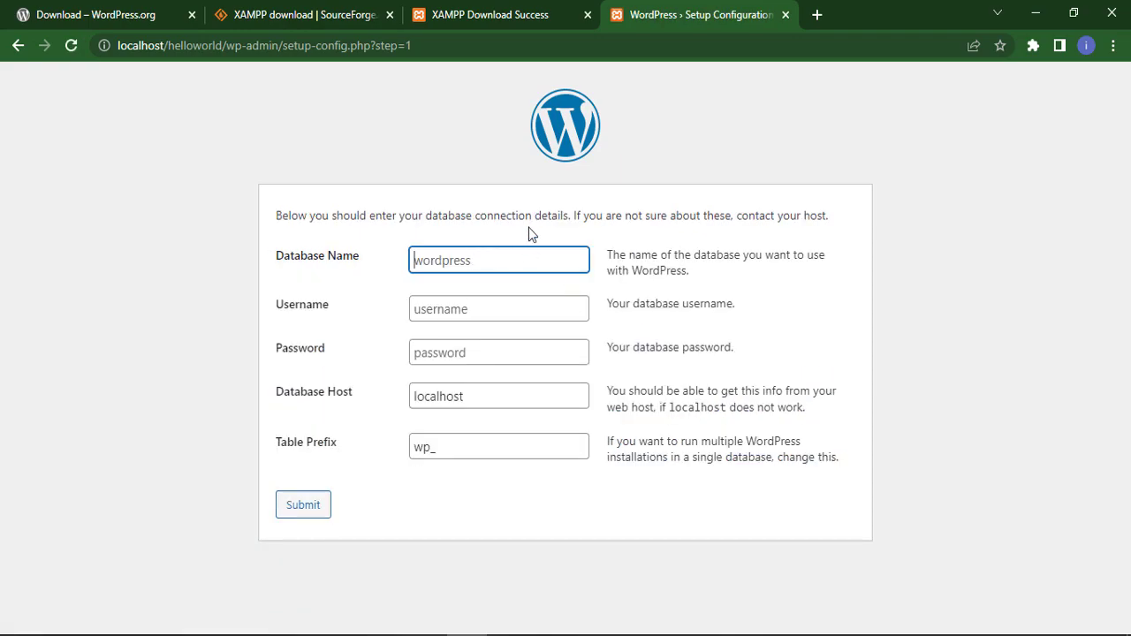
type("hellowprld")
key("ctrl+a")
type("helloworld")
- Enter username root, leave the password blank, keep host localhost and prefix wp_, and submit
left_click(441, 306)
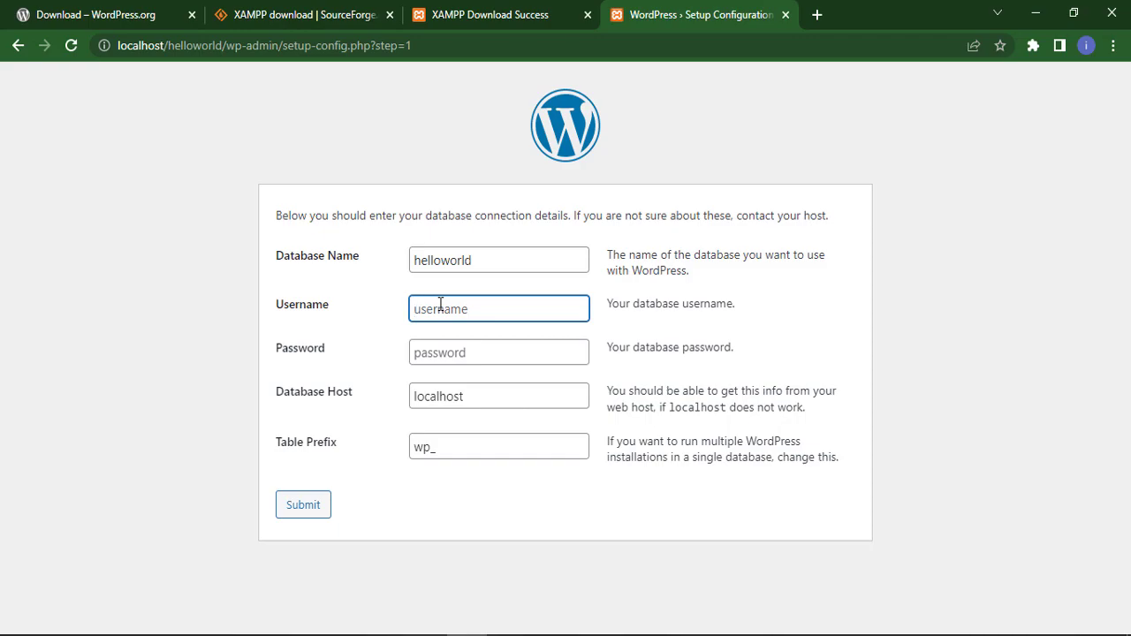
type("root")
key("Tab")
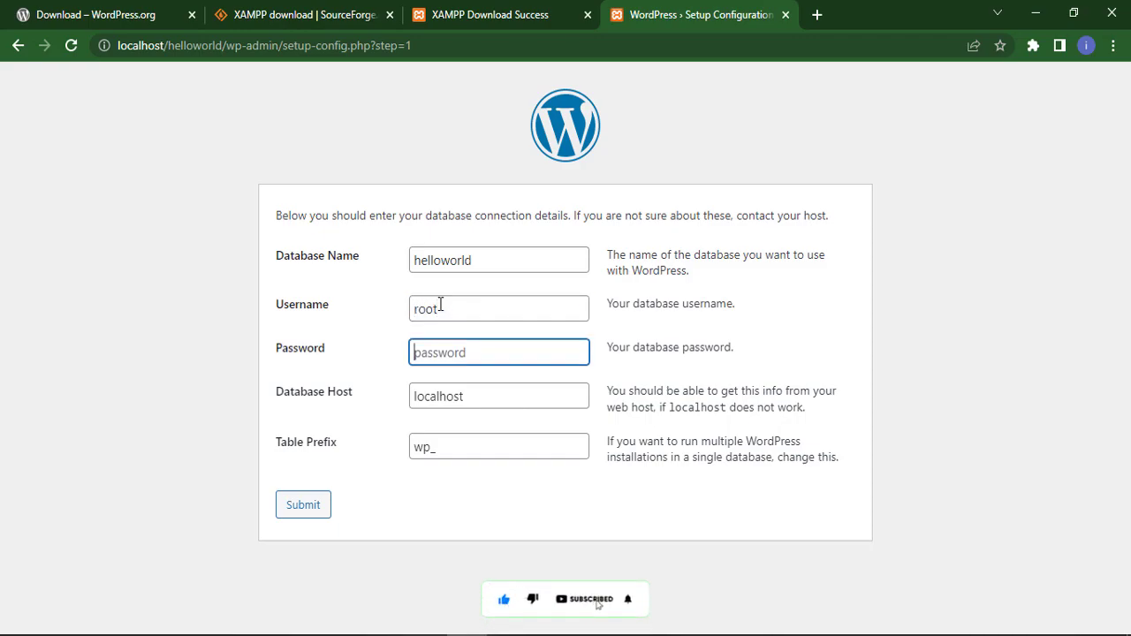
key("Tab")
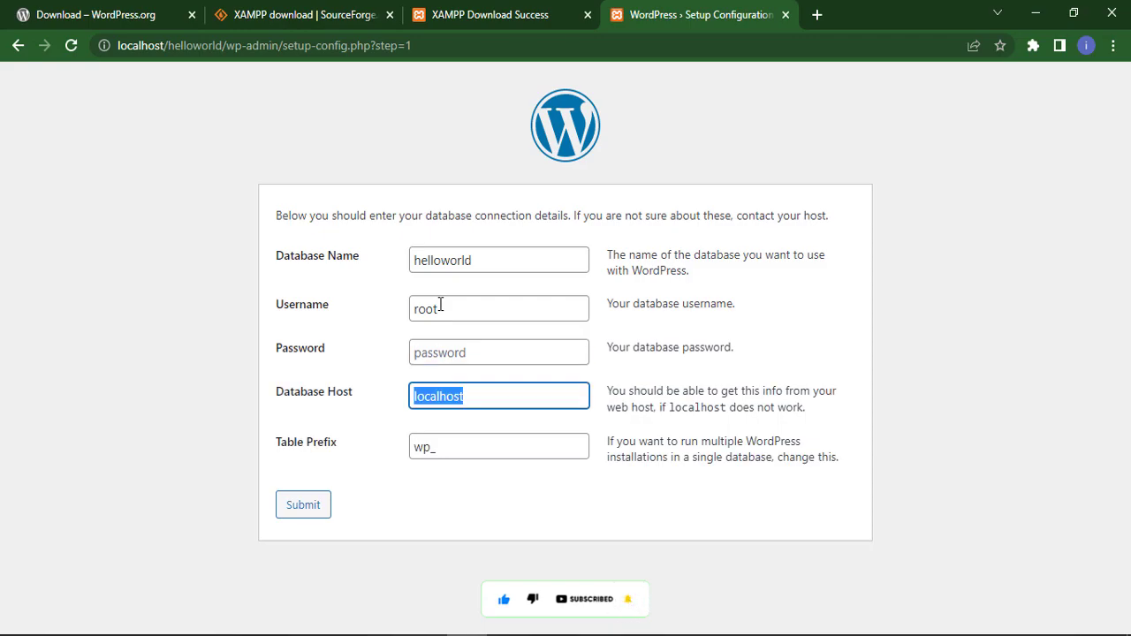
key("Tab")
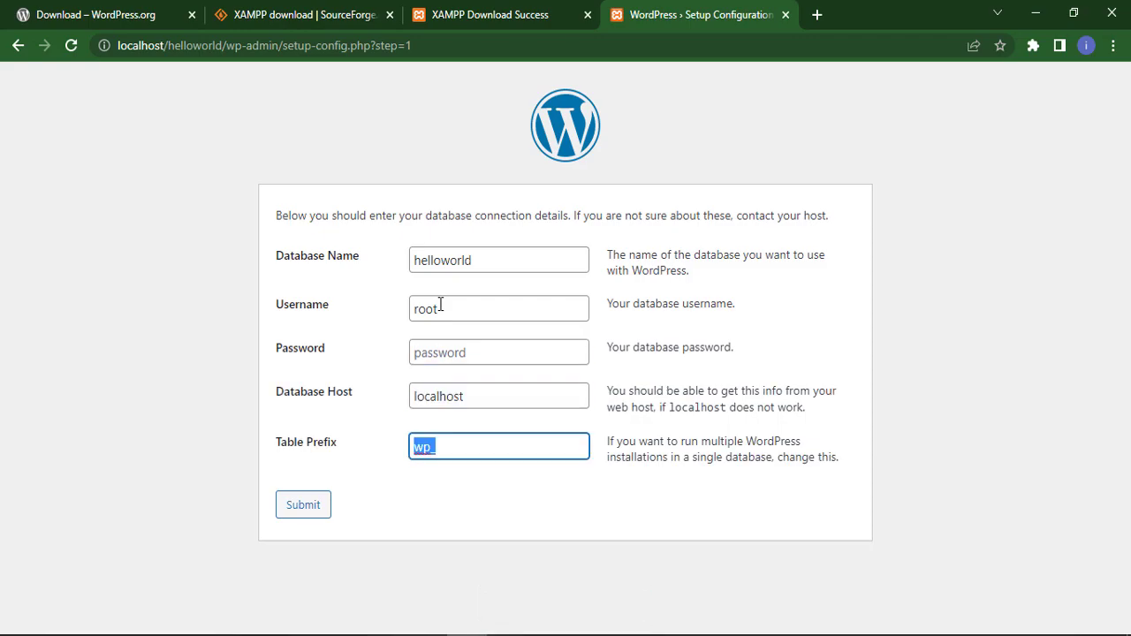
left_click(307, 507)
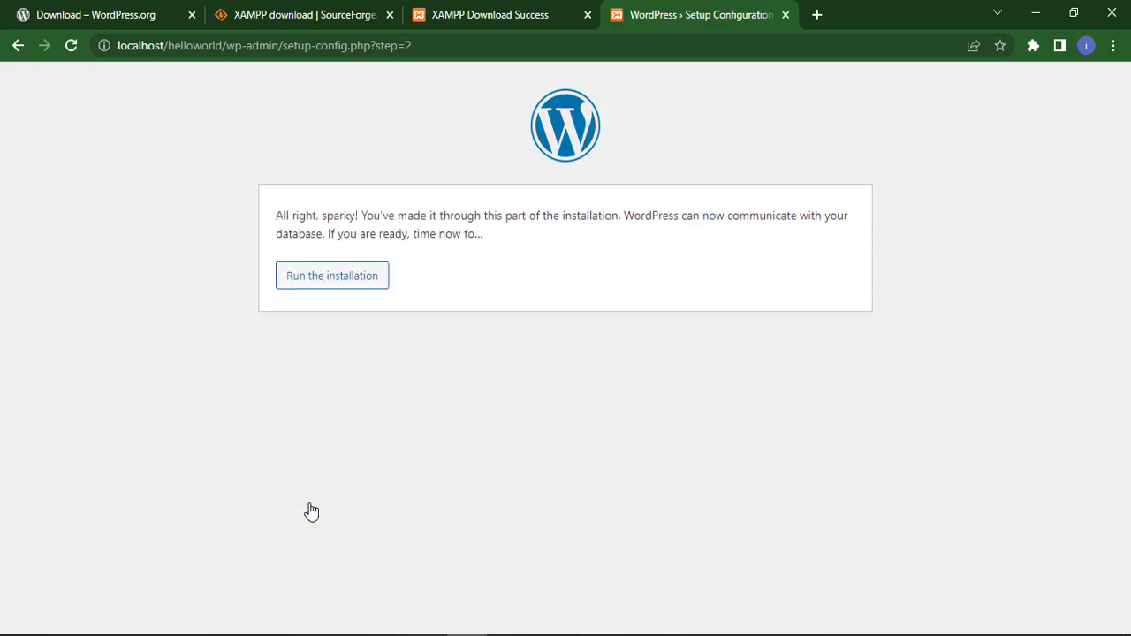
- Run the installation and enter site title helloworld with admin username admin
left_click(318, 278)
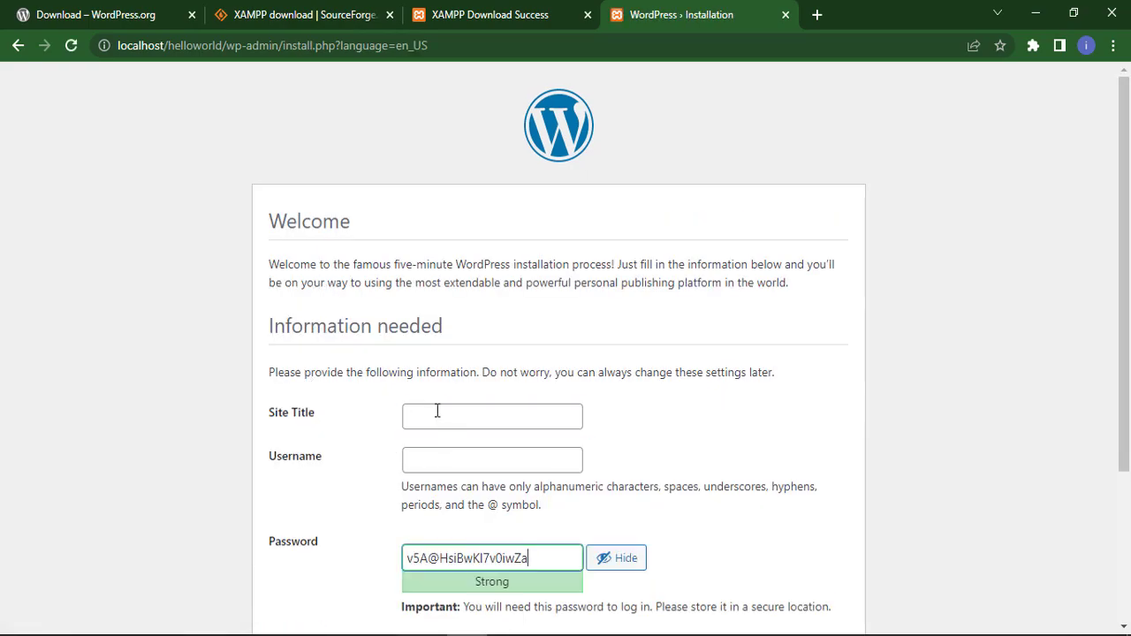
left_click(437, 411)
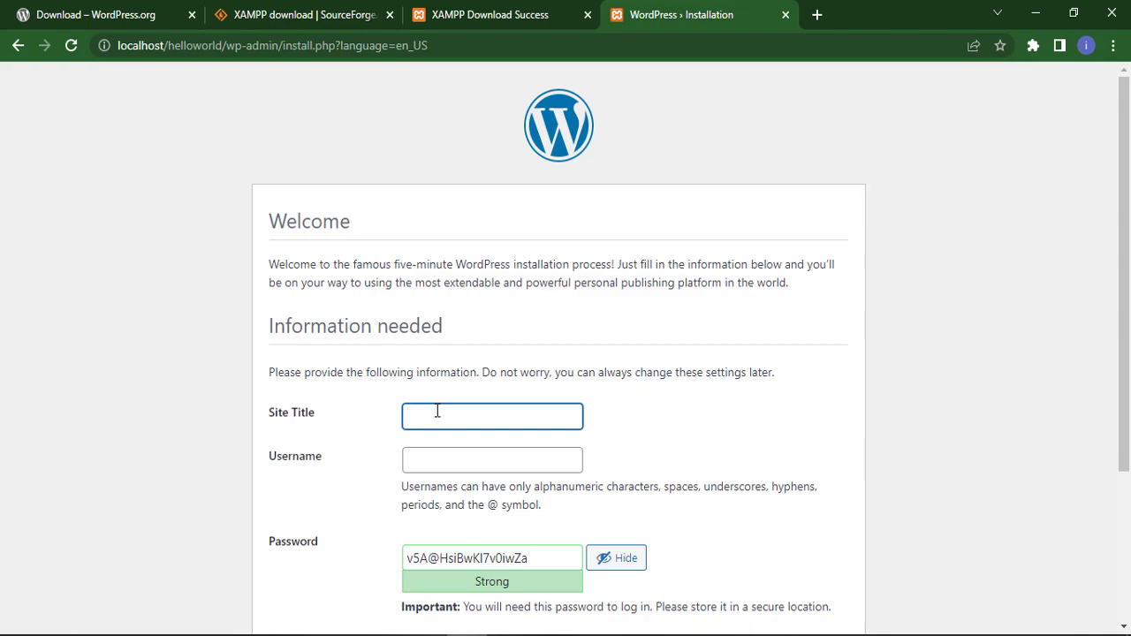
type("helloworld")
left_click(421, 462)
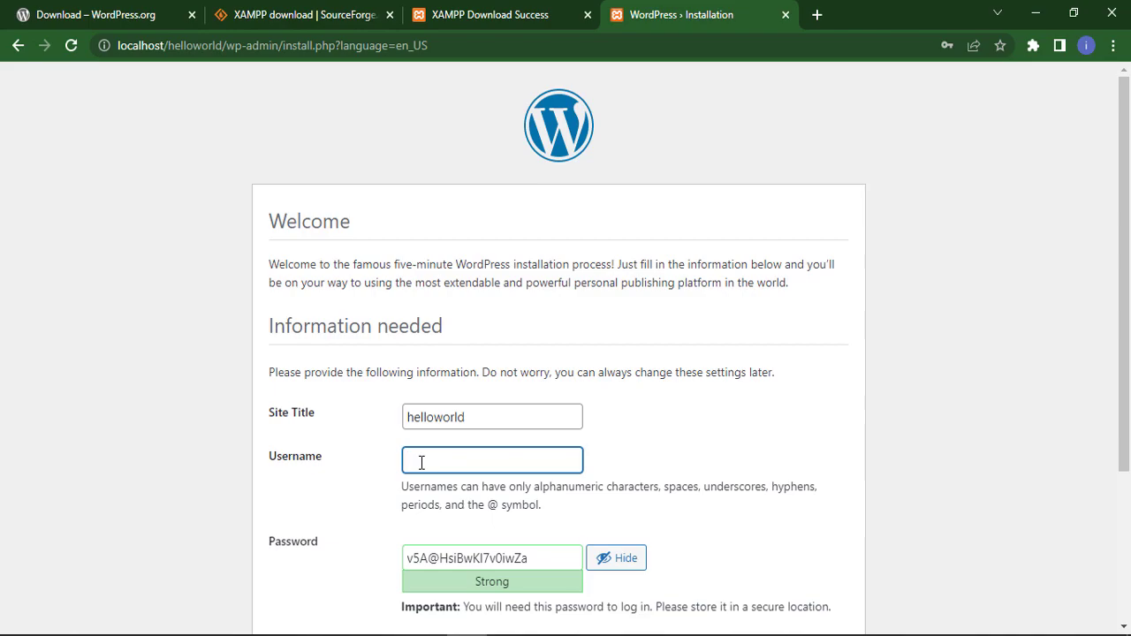
type("admin")
- Clear a mistaken e-mail entry, replace the generated password with a weak one, and confirm it
scroll(495, 436, "down", 3)
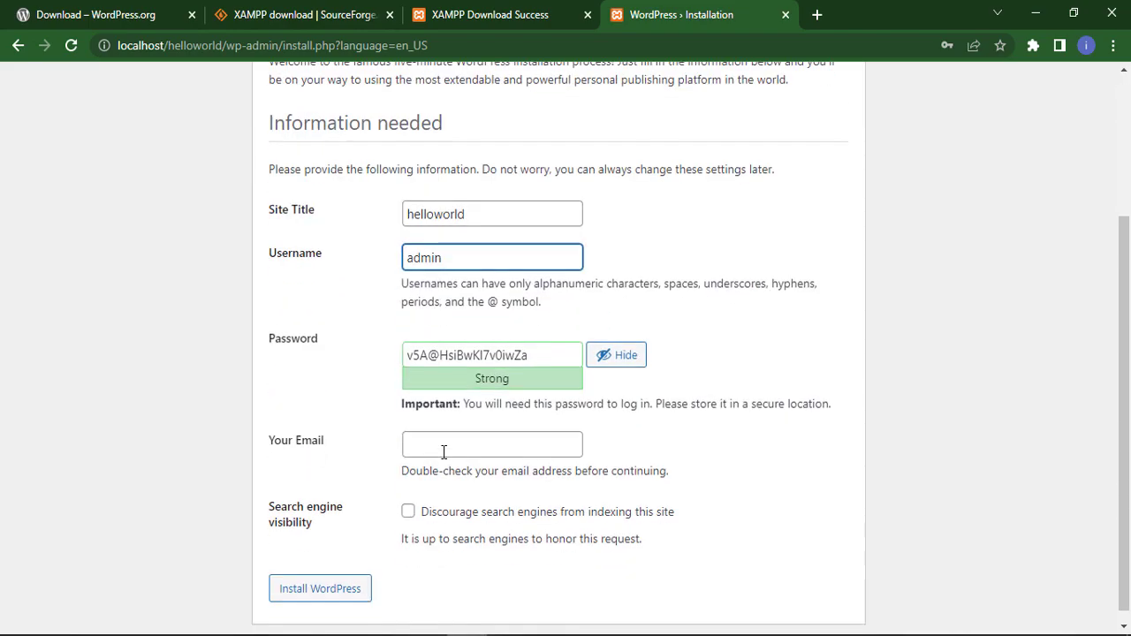
left_click(412, 439)
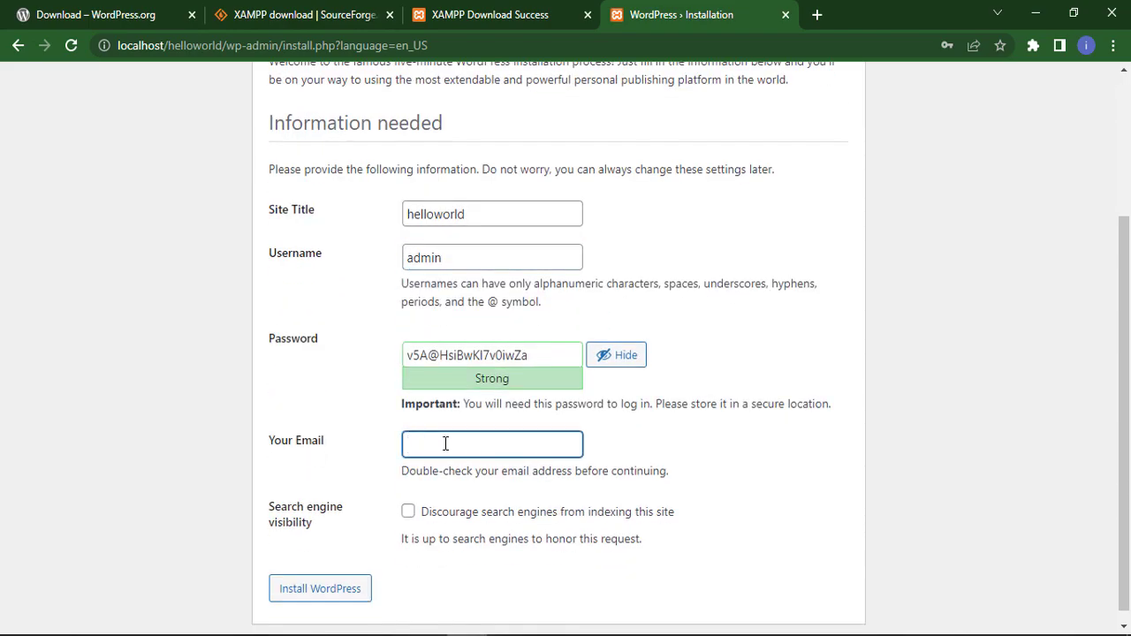
type("admin")
left_click_drag(445, 444, 403, 441)
key("BackSpace")
left_click_drag(550, 354, 392, 355)
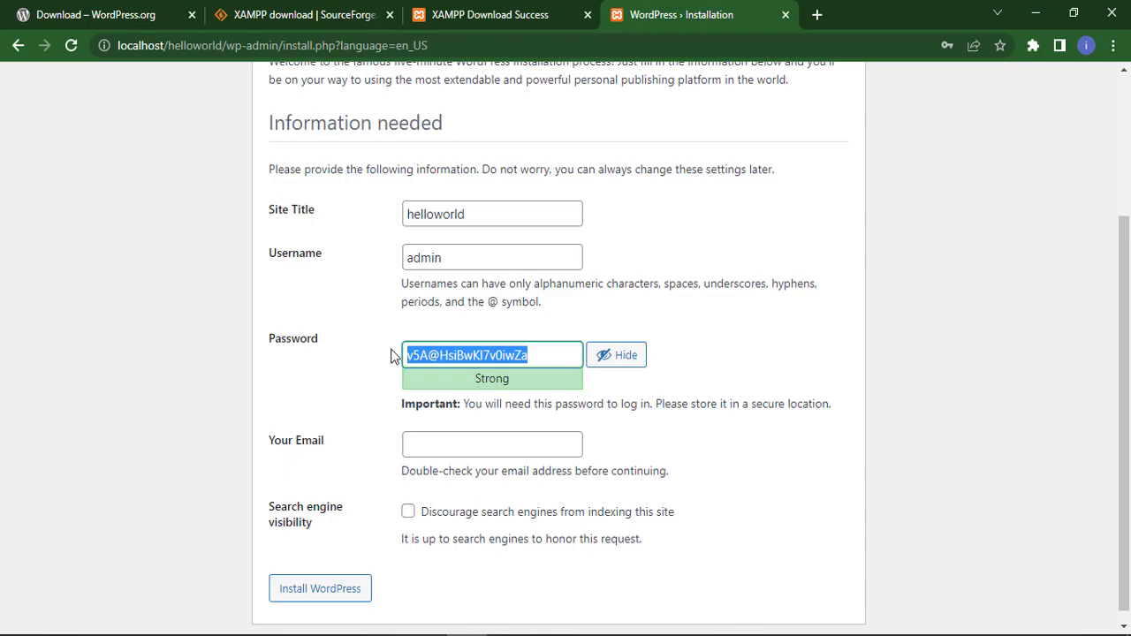
type("admin")
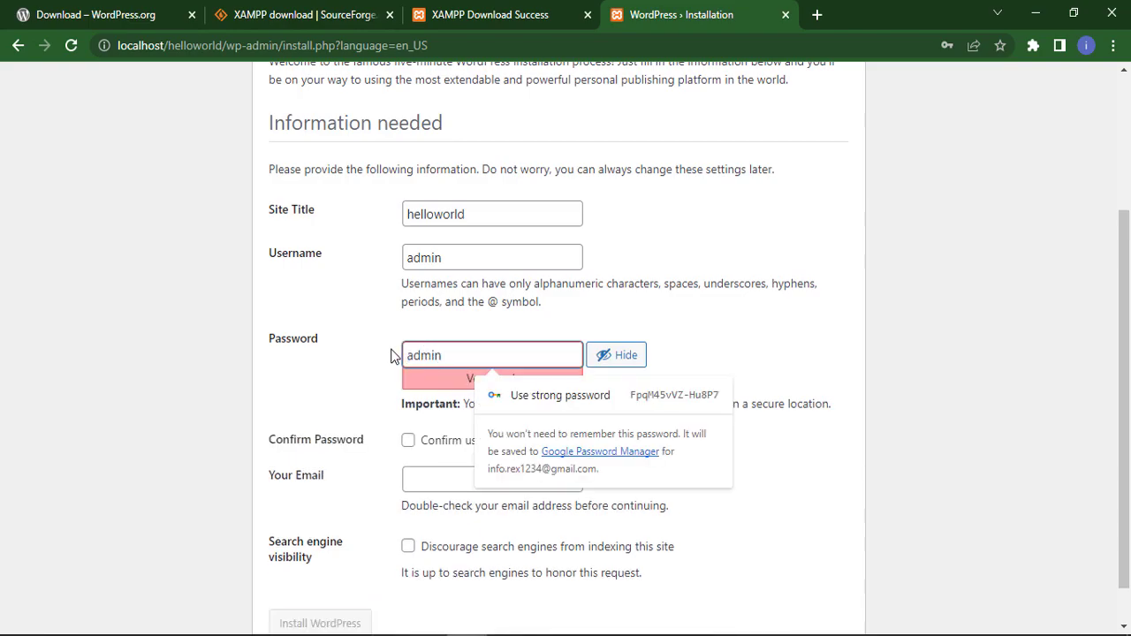
left_click(409, 442)
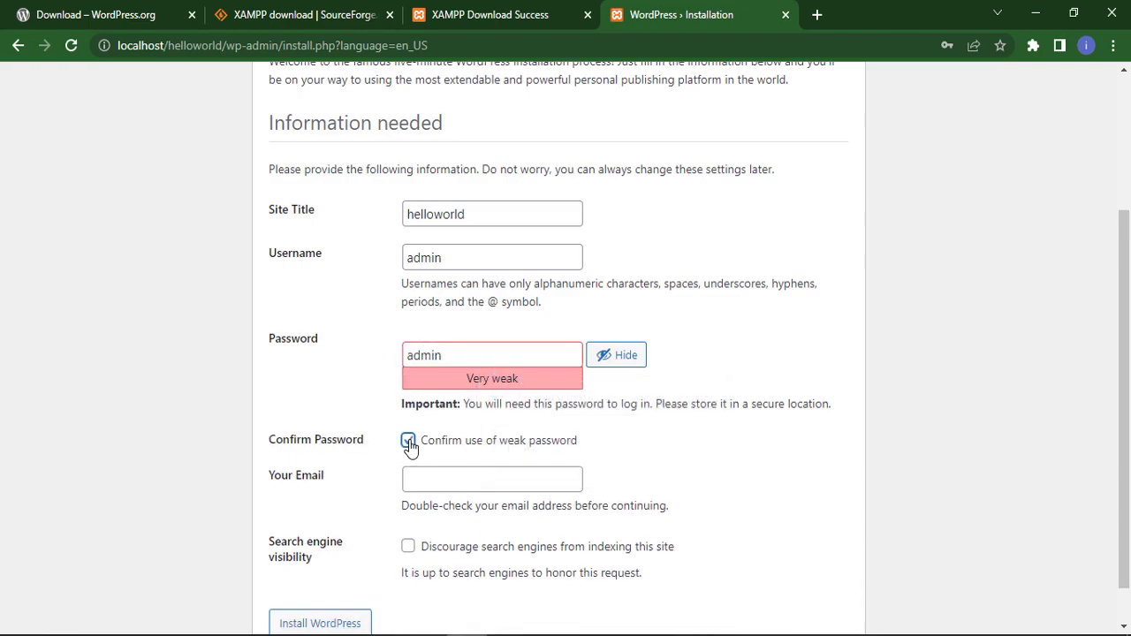
- Enter the admin e-mail address and install WordPress
left_click(425, 475)
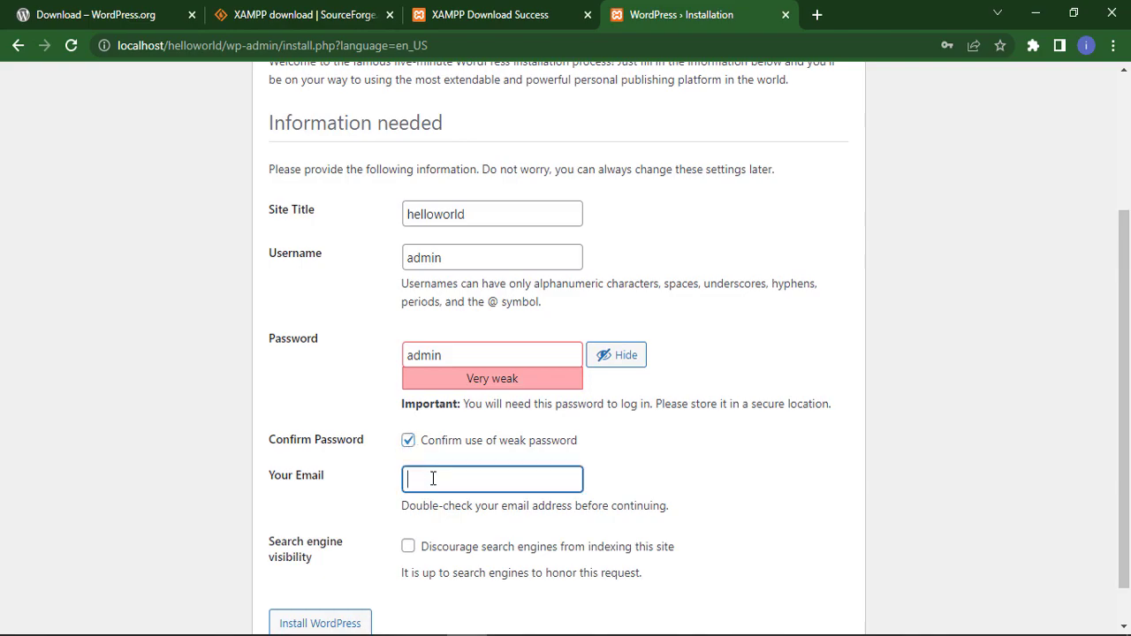
scroll(535, 530, "down", 1)
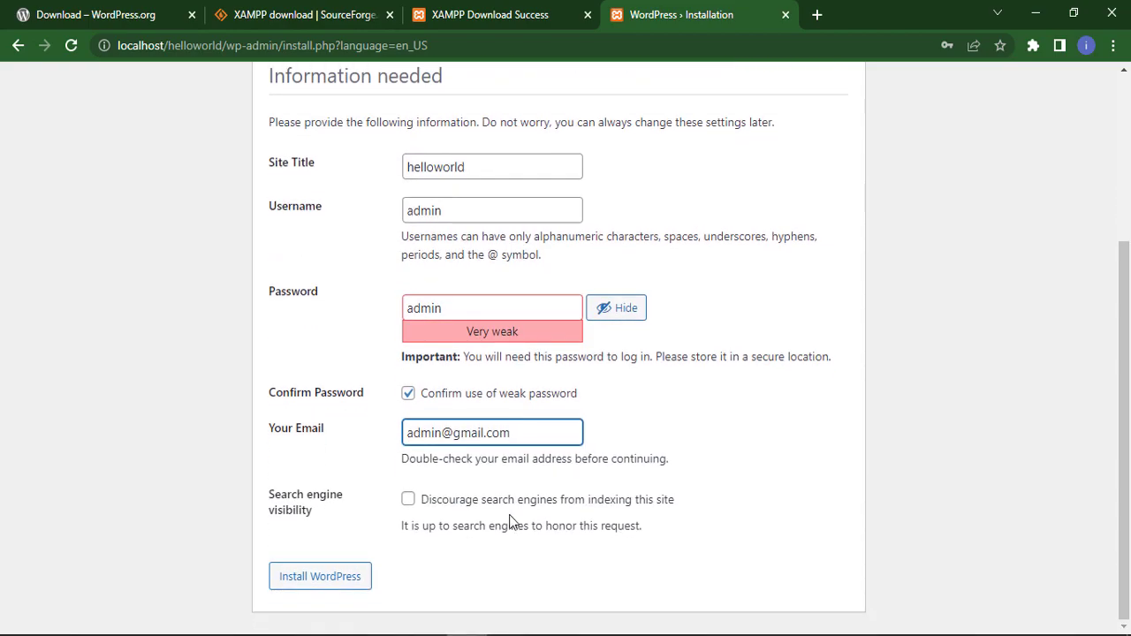
left_click(323, 578)
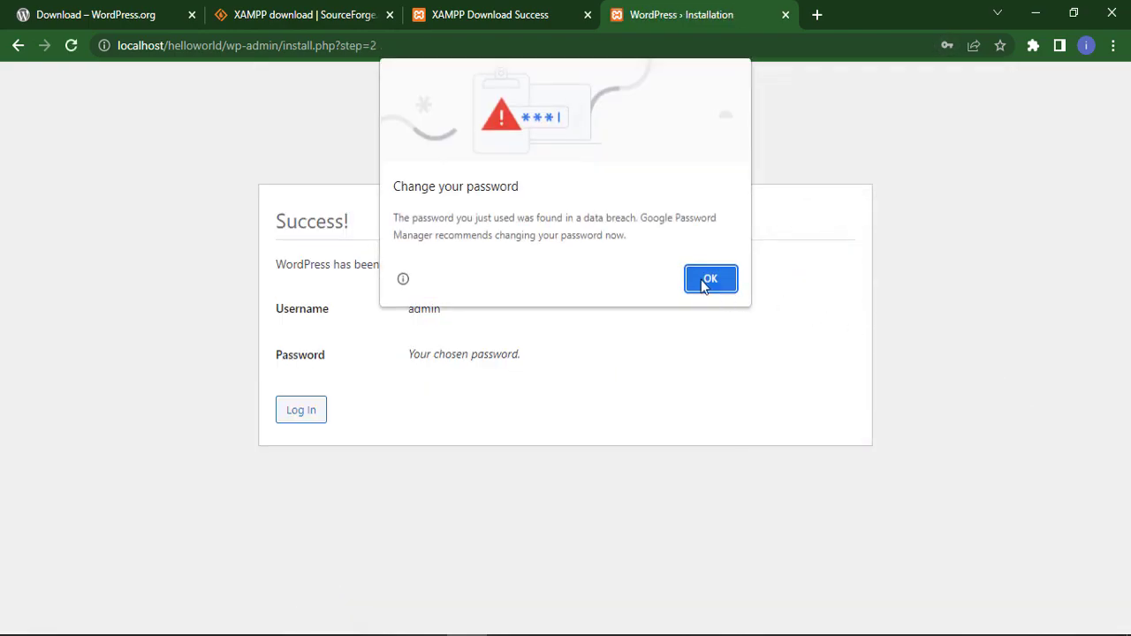
- Dismiss Chrome's breach warning and save-password prompt, then go to the WordPress login page
left_click(706, 279)
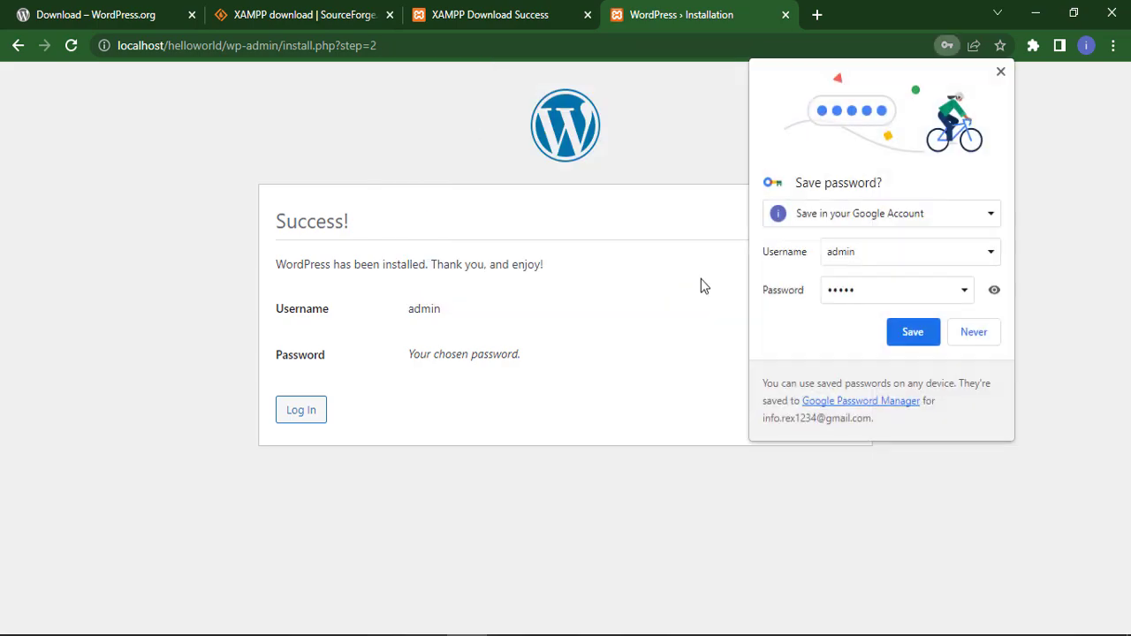
left_click(974, 332)
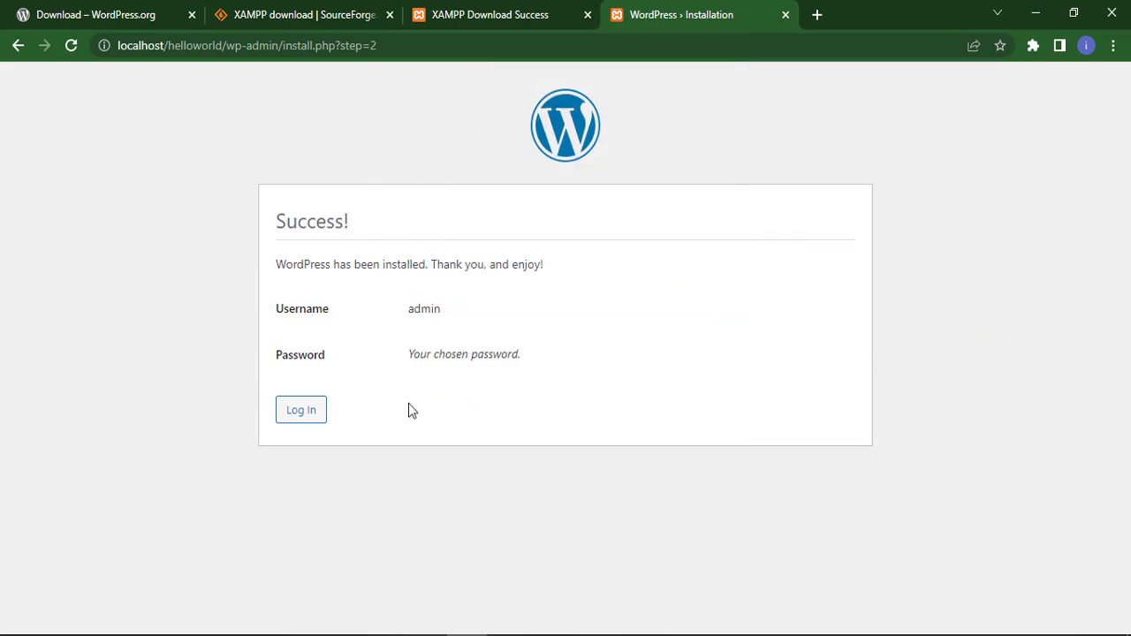
left_click(300, 410)
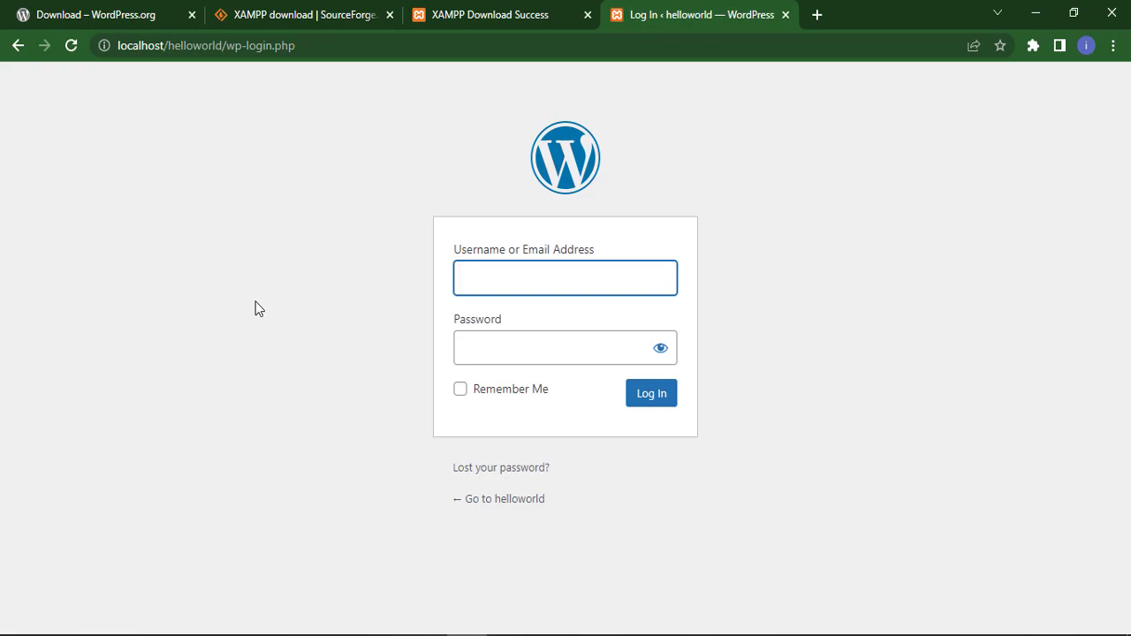
- Log in to the helloworld dashboard as admin with the account password
left_click(512, 279)
type("admin")
key("Tab")
type("•••••")
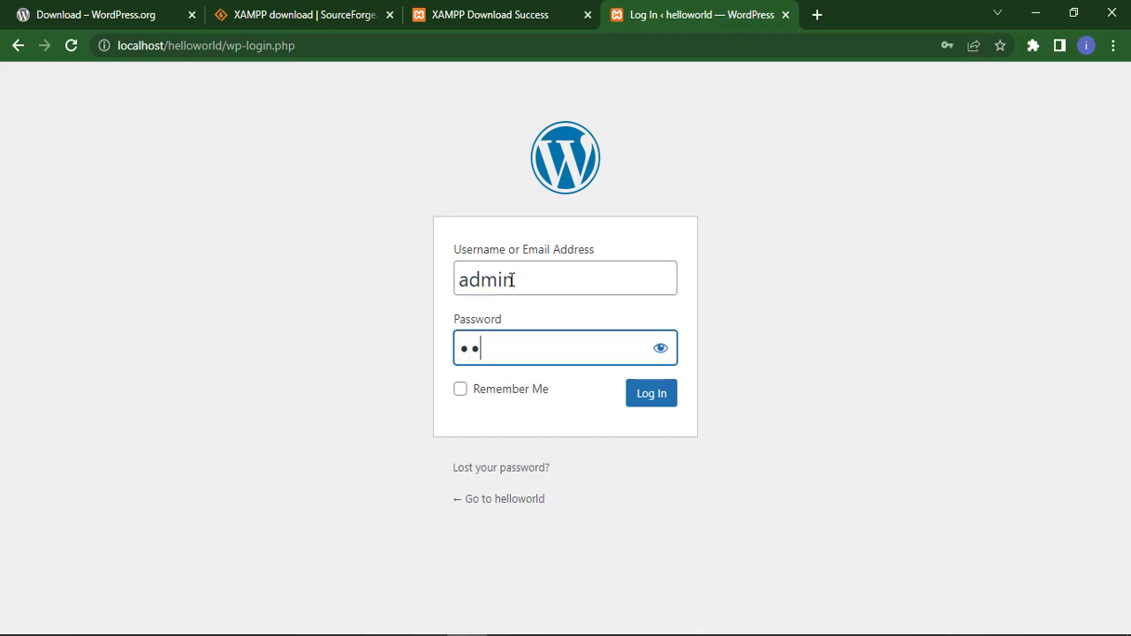
left_click(645, 403)
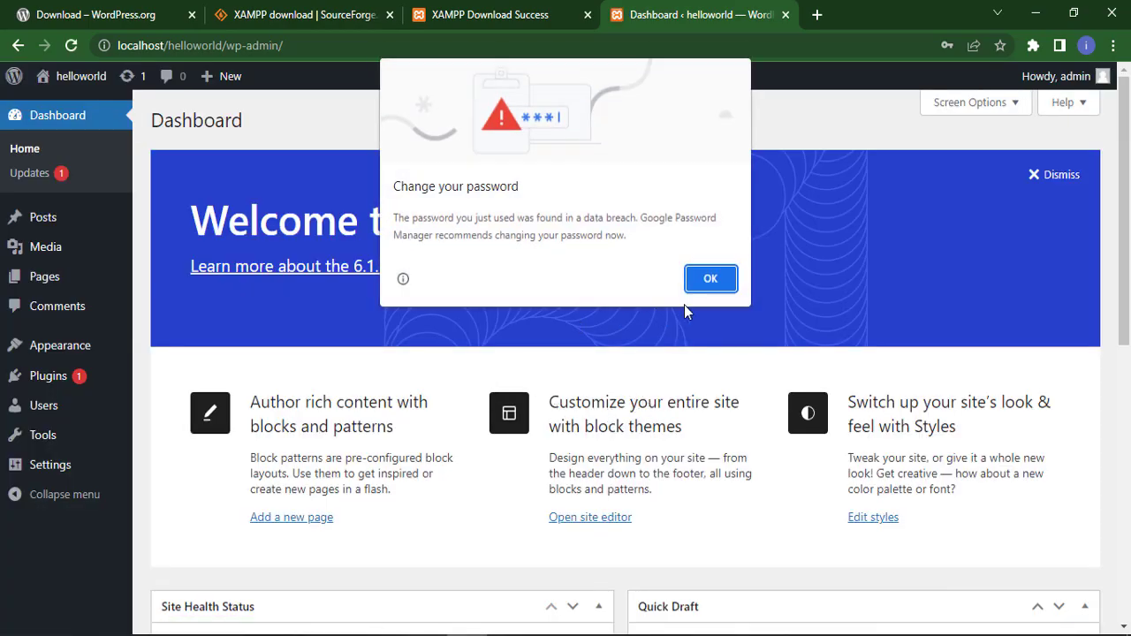
- Dismiss Chrome's password warning and save prompt, then open a new tab
left_click(728, 276)
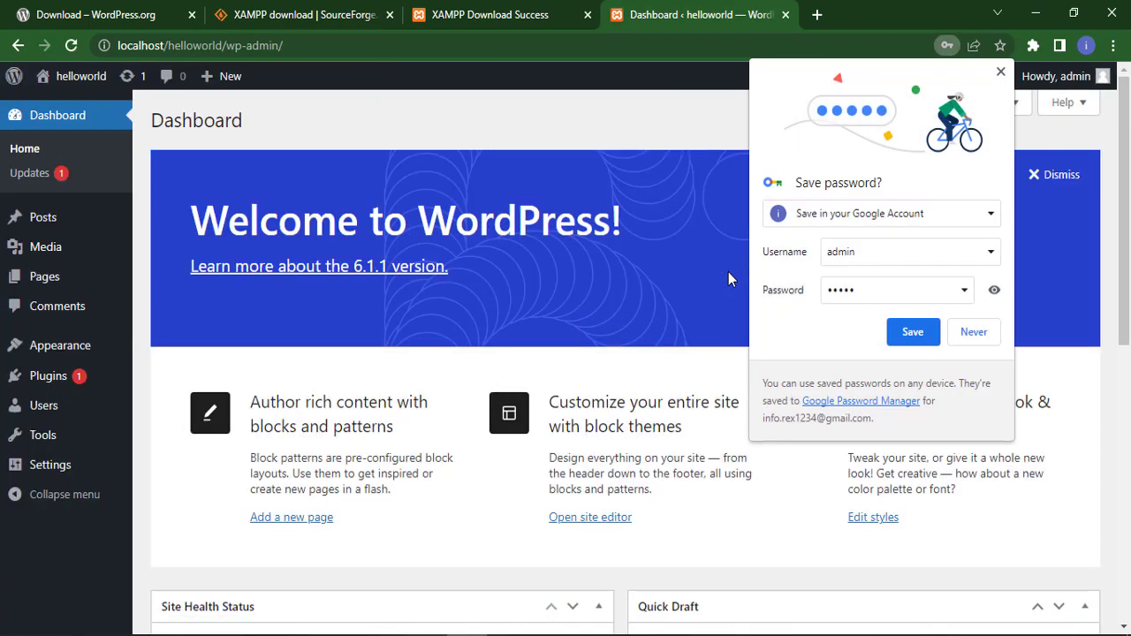
left_click(972, 333)
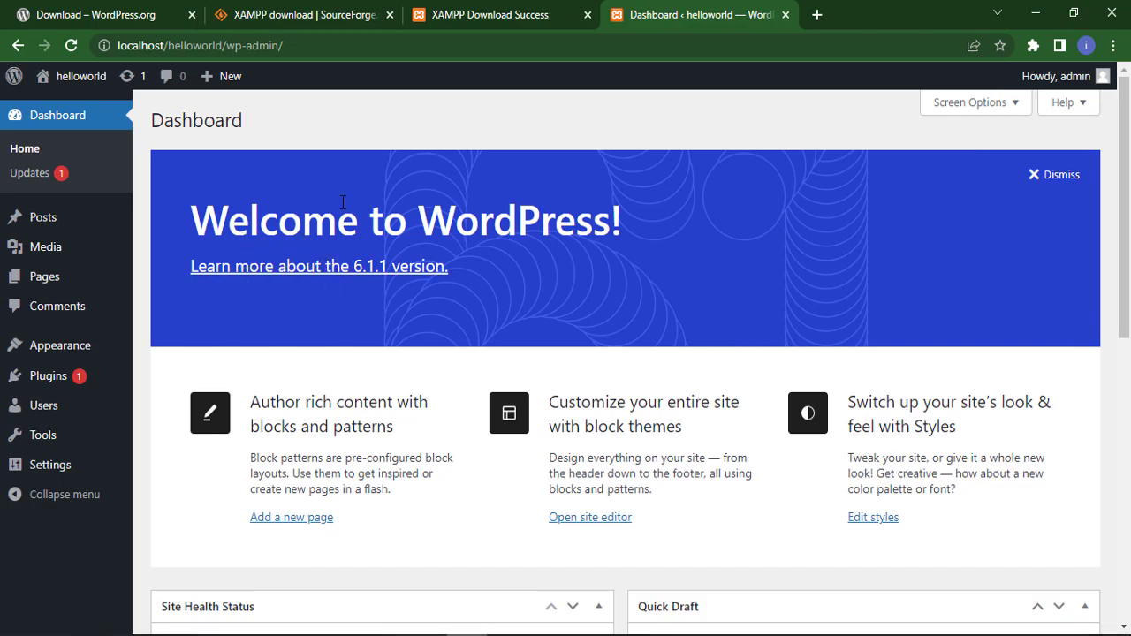
left_click(816, 14)
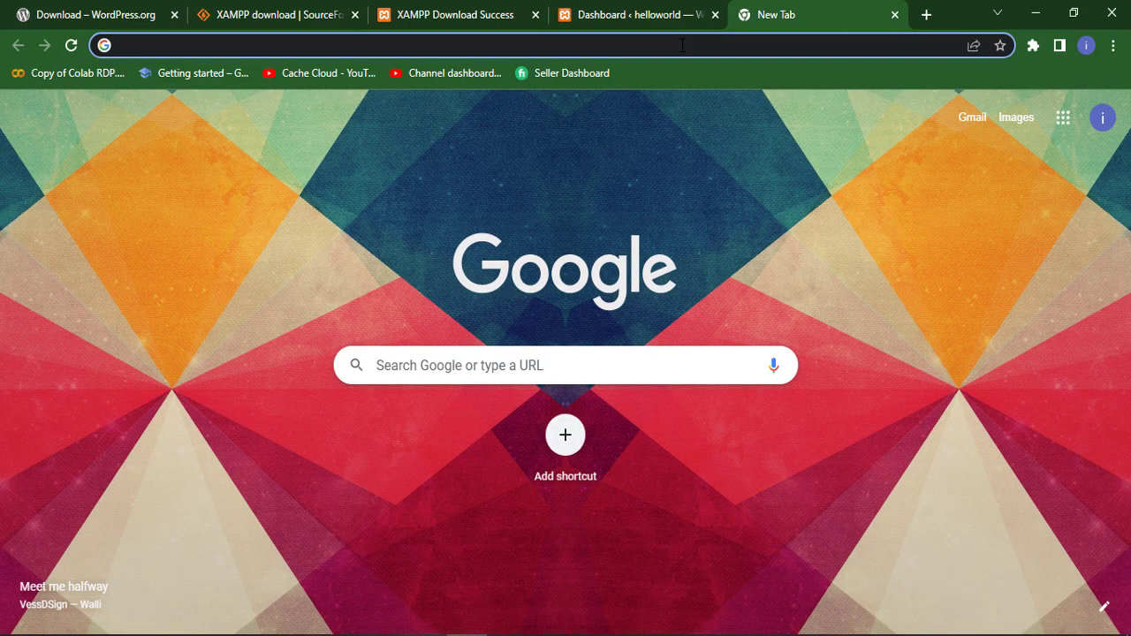
- Load localhost/helloworld and scroll through the Mindblown homepage with its Hello world! post
type("localh")
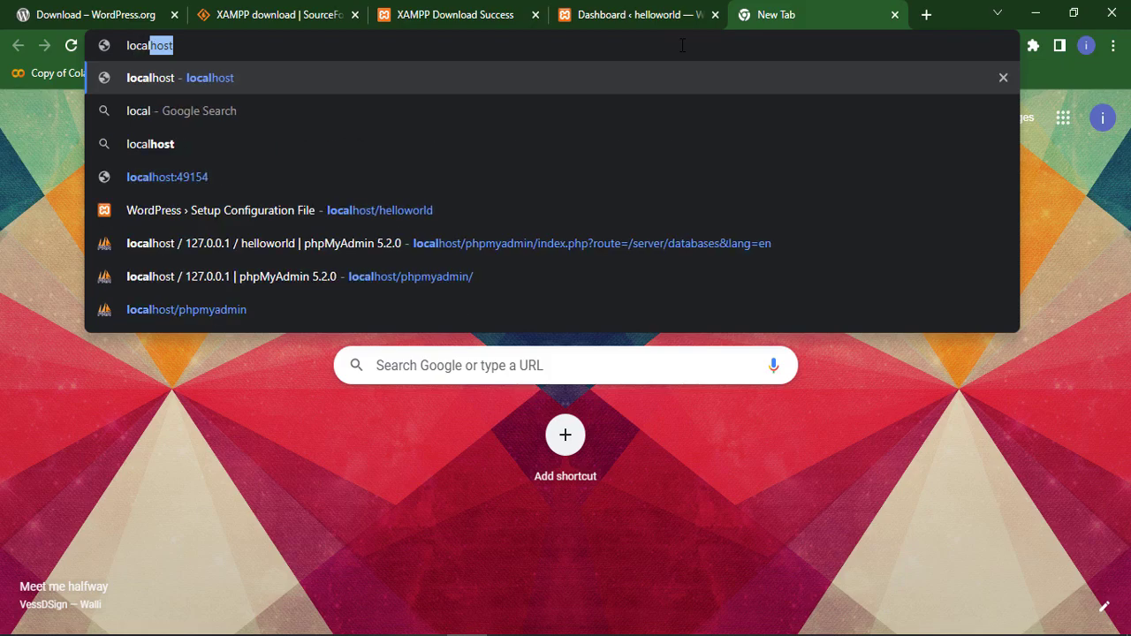
type("ost")
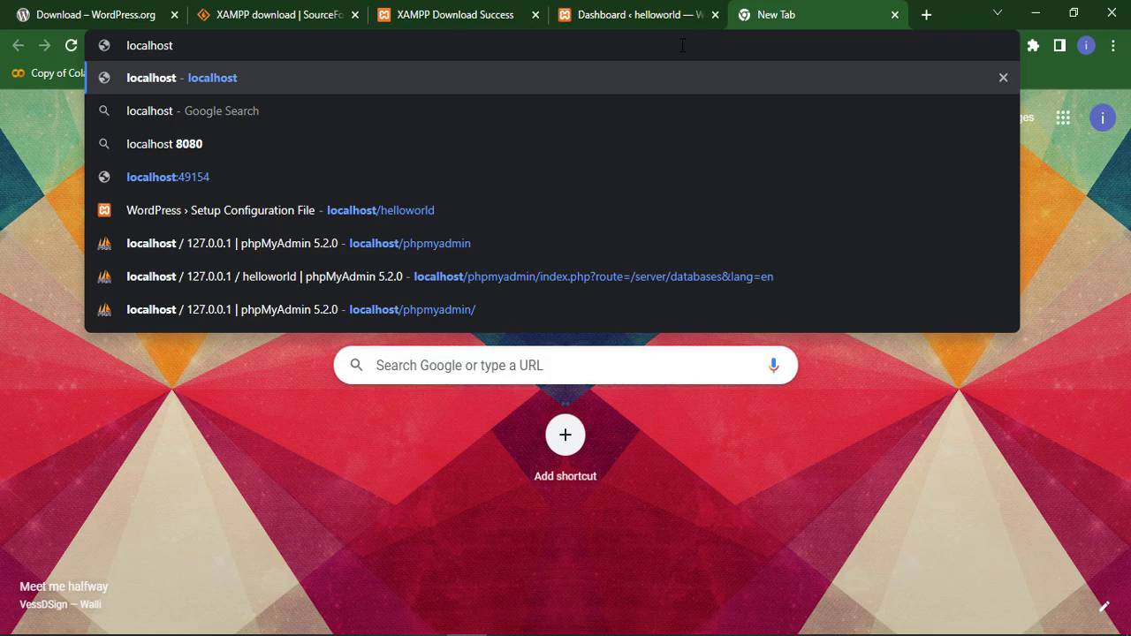
type("/he")
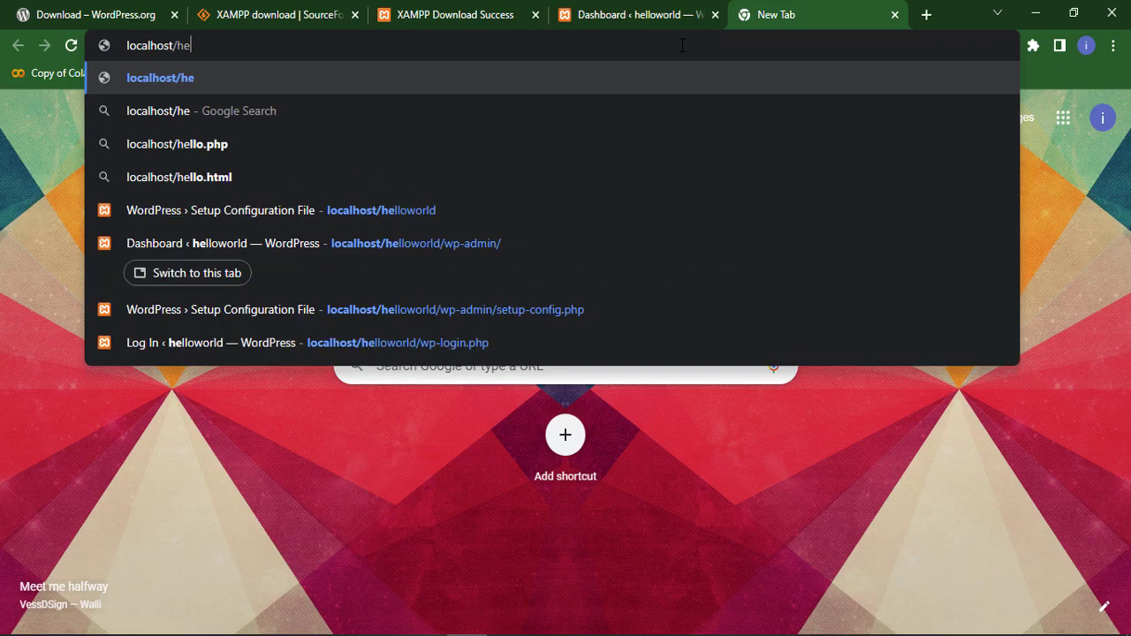
type("lloworld")
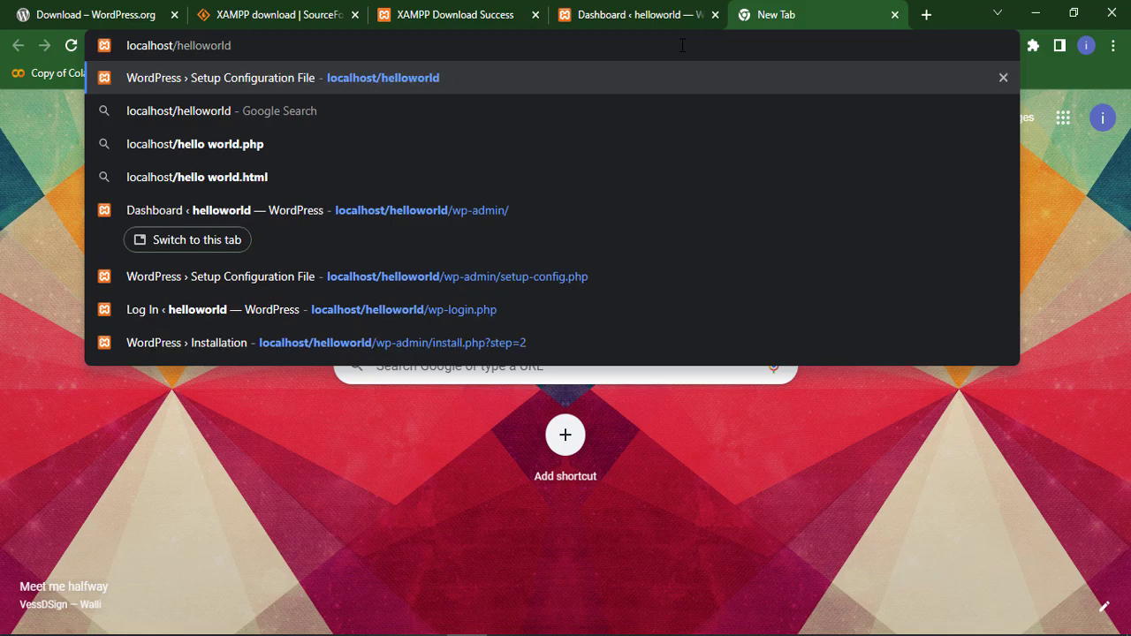
key("Return")
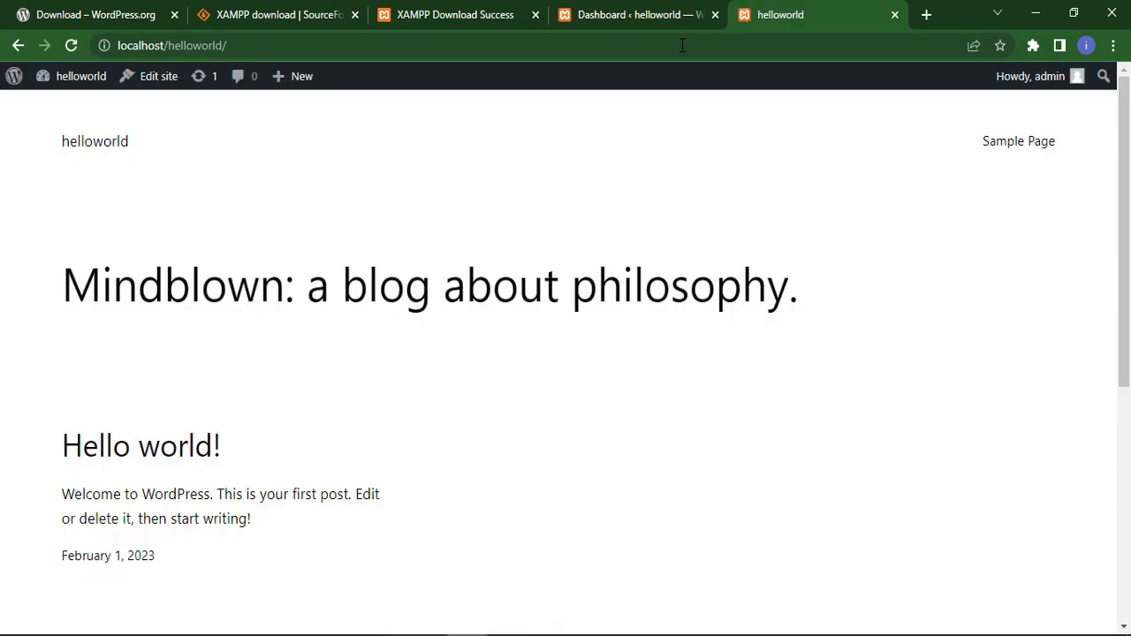
scroll(433, 477, "down", 5)
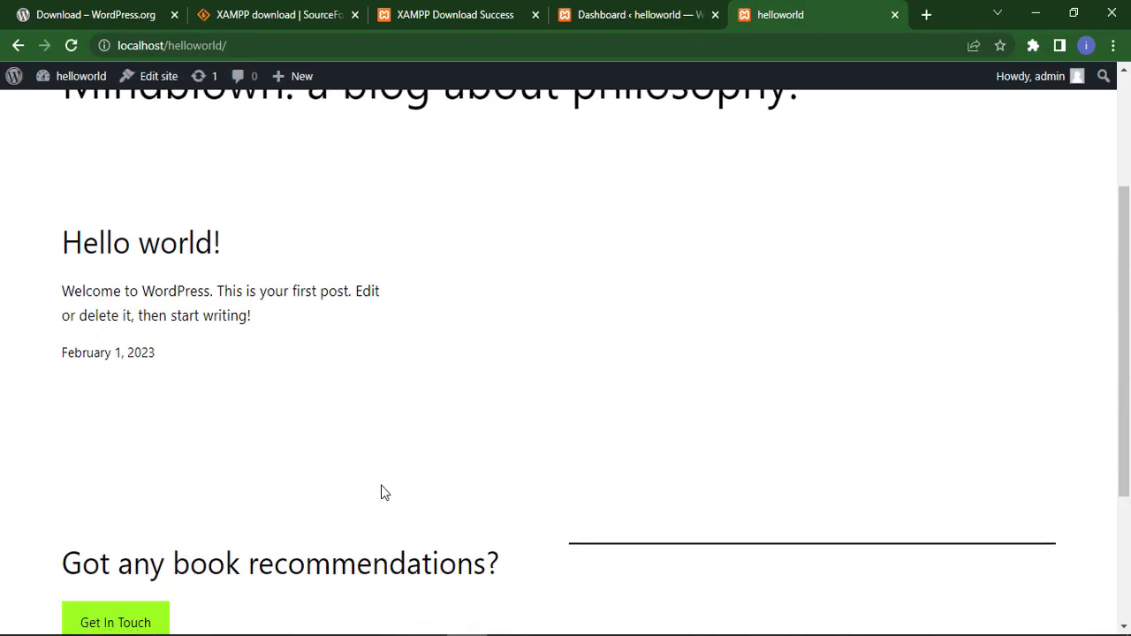
scroll(394, 471, "up", 2)
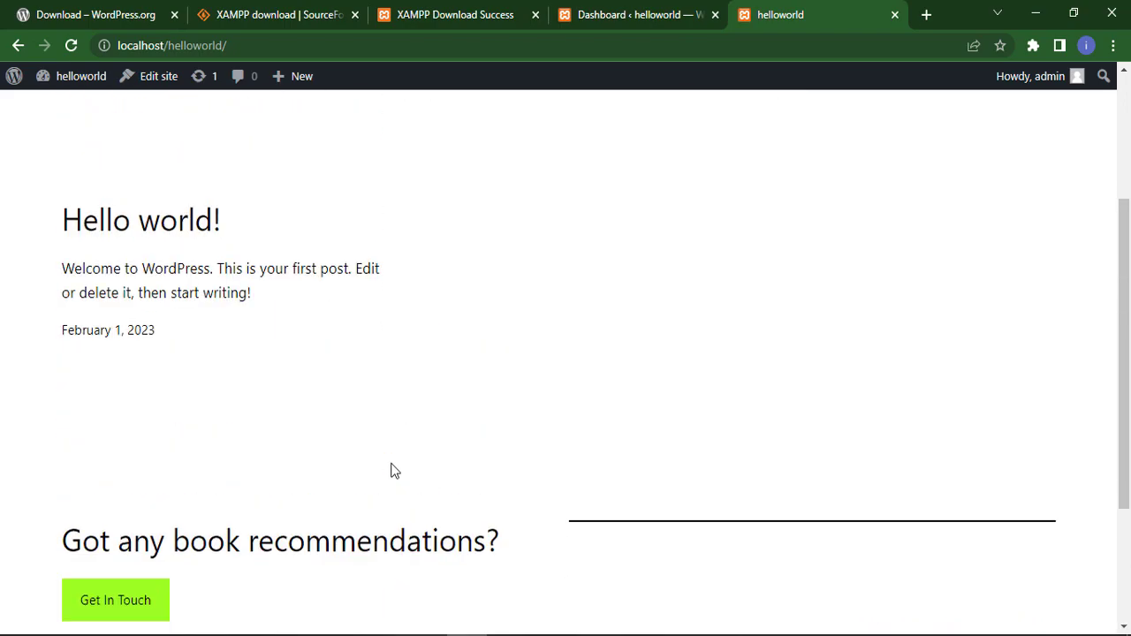
scroll(394, 471, "up", 2)
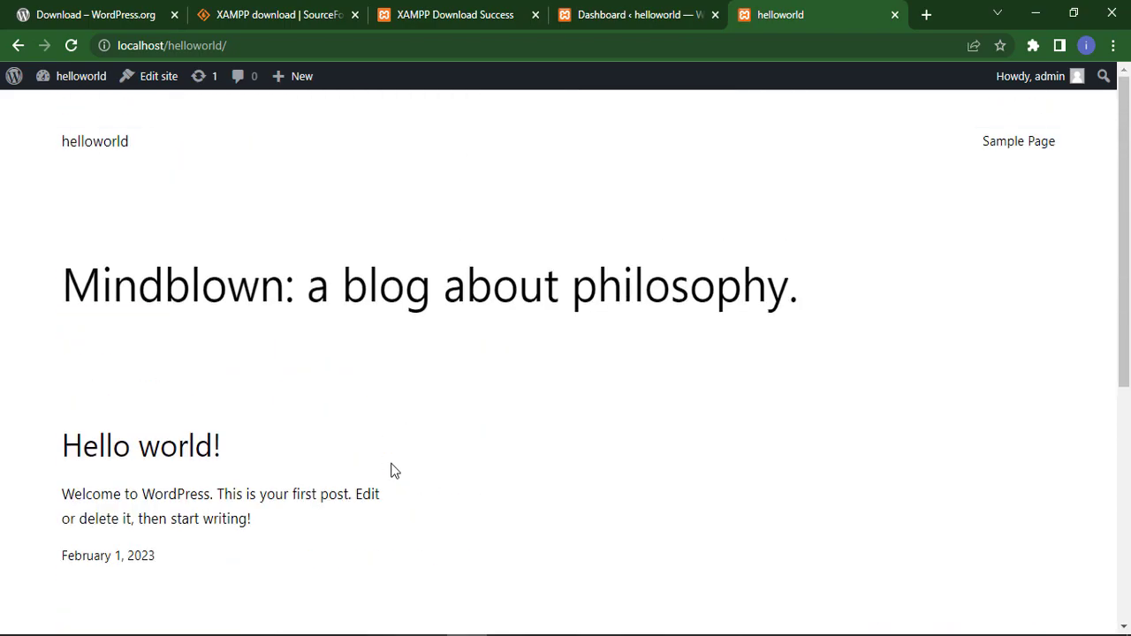
- Try loading localhost/helloworld/wpadmin in another new tab
left_click(924, 15)
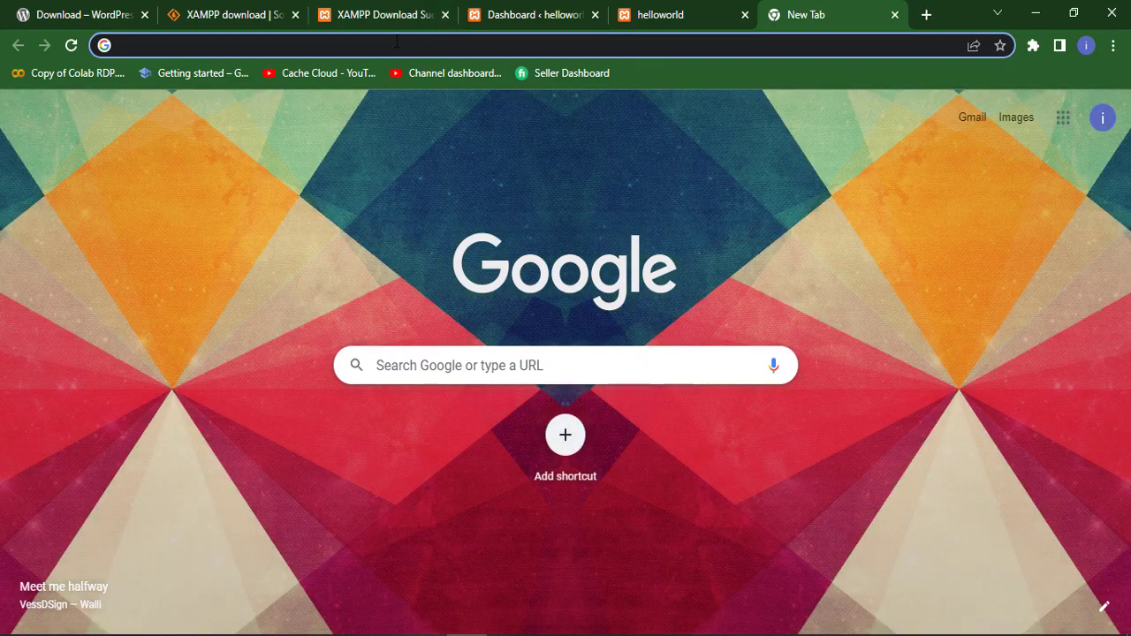
left_click(395, 46)
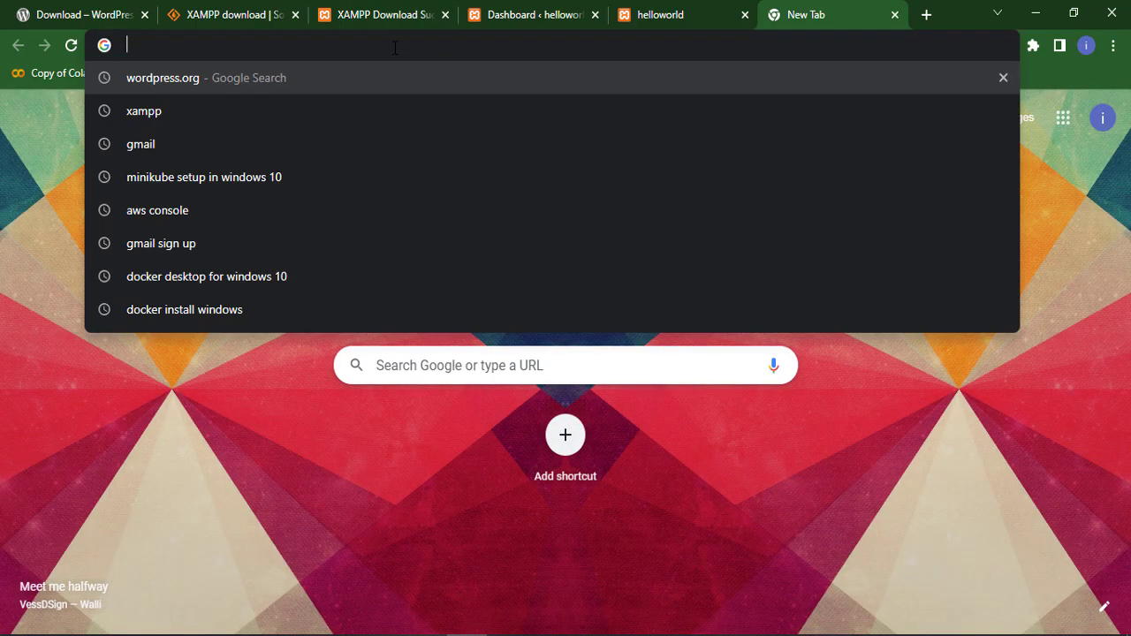
type("local")
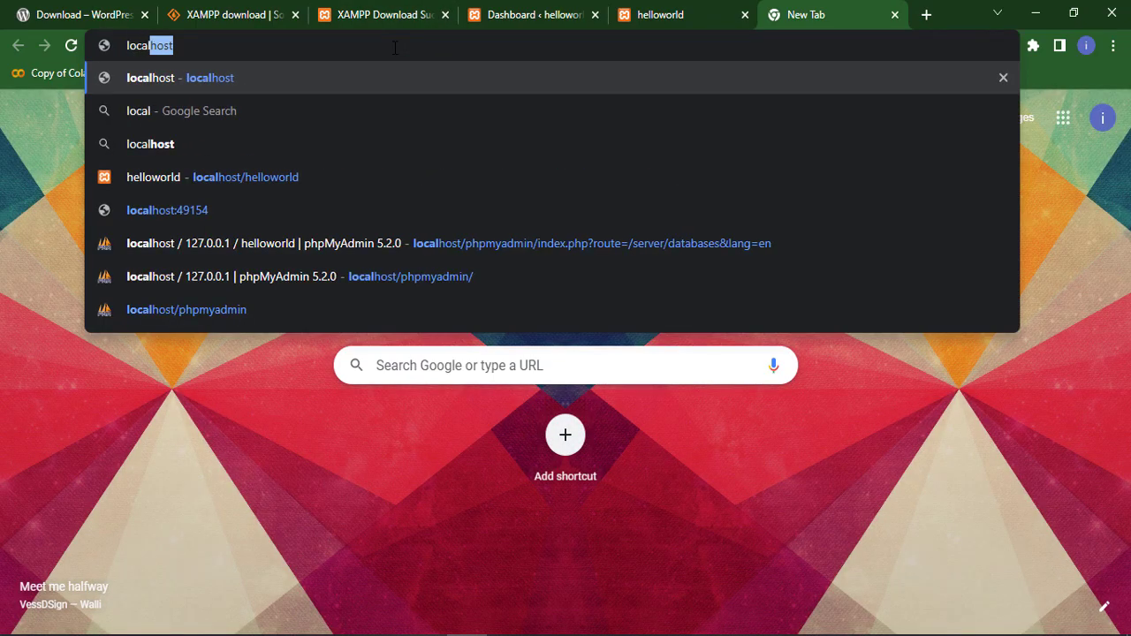
type("host/")
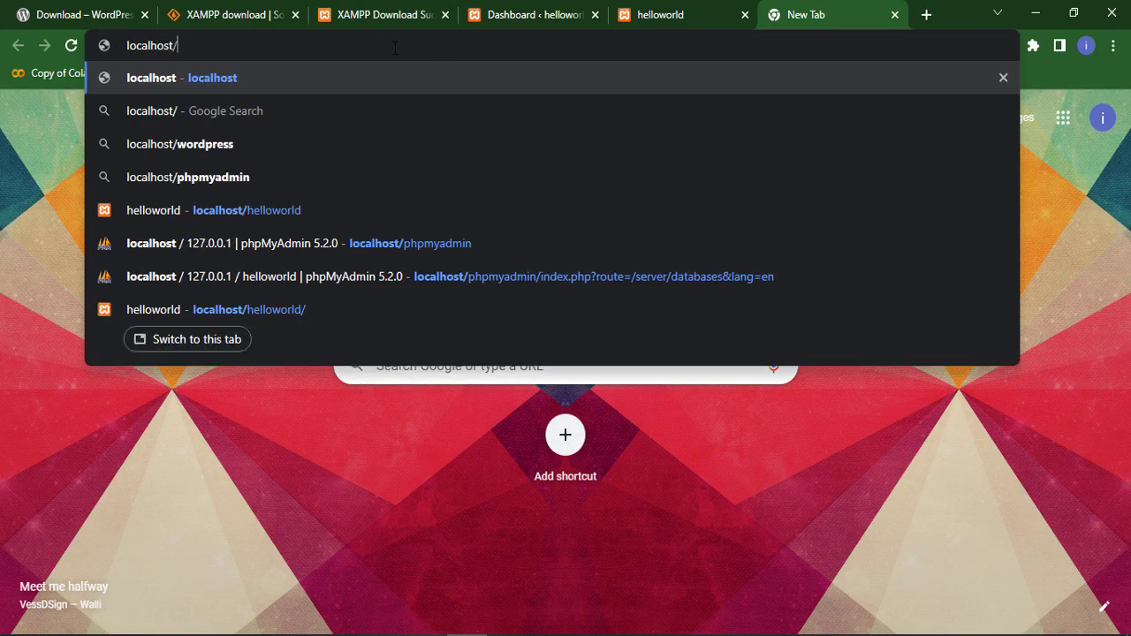
type("helloworld")
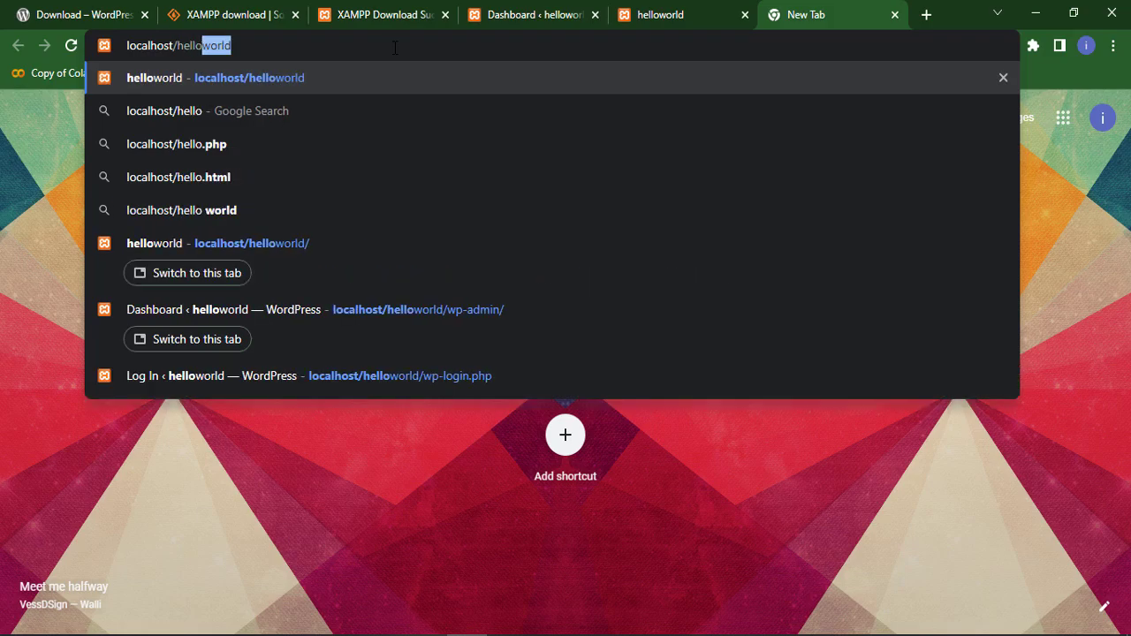
key("Right")
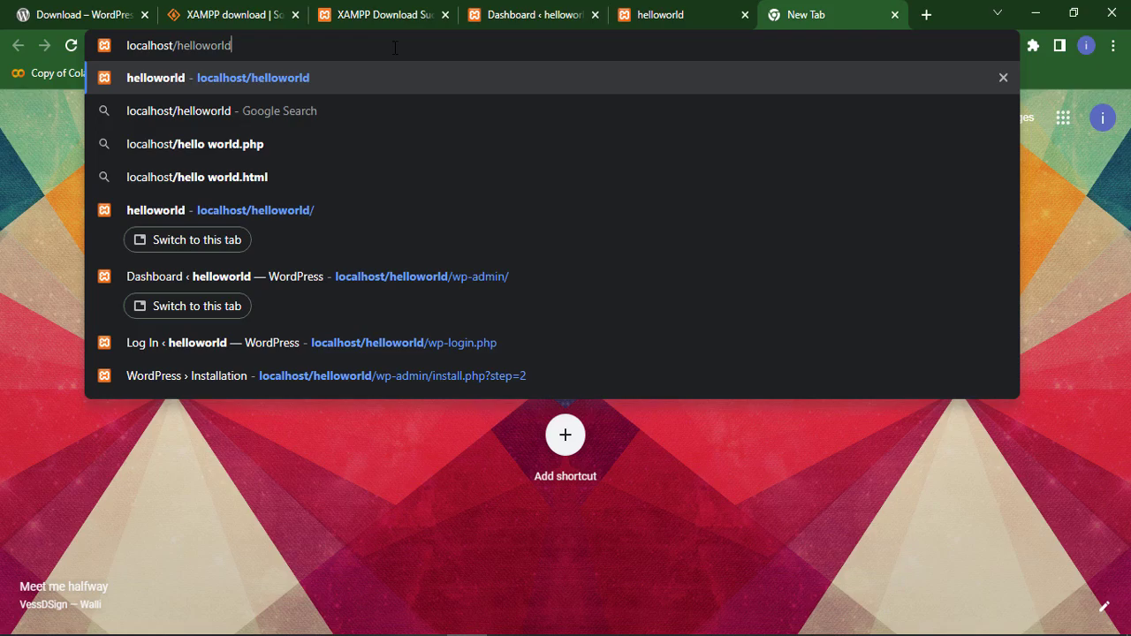
type("/")
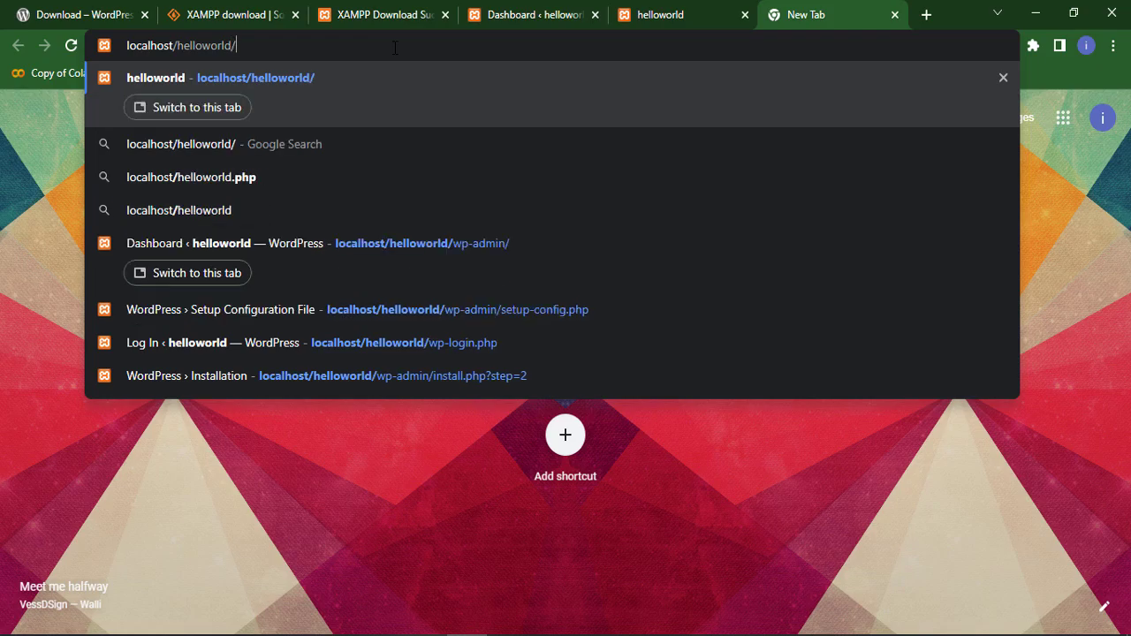
type("wpadmin")
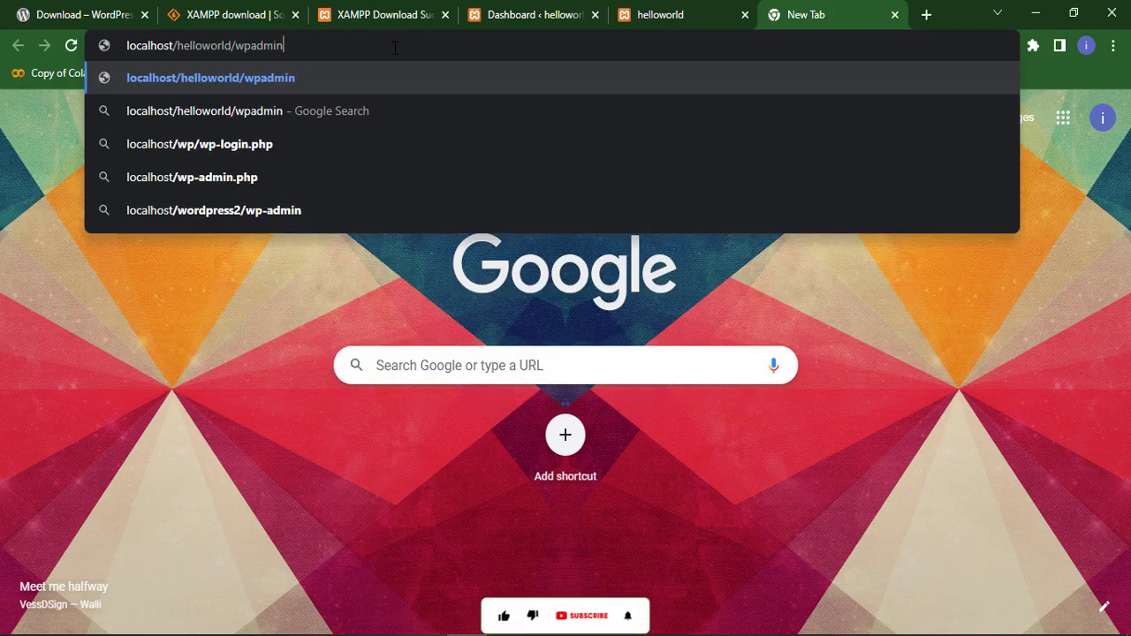
key("Return")
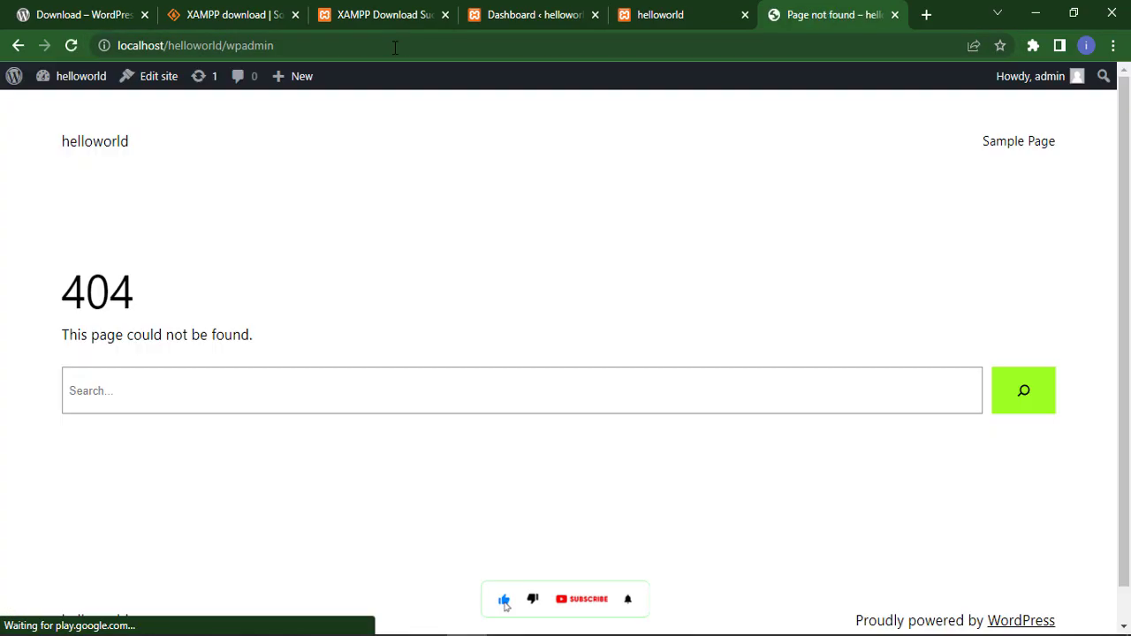
- Correct the address to localhost/helloworld/wp-admin and load it
left_click(246, 46)
left_click(306, 47)
key("Left")
key("Left")
key("Left")
key("Left")
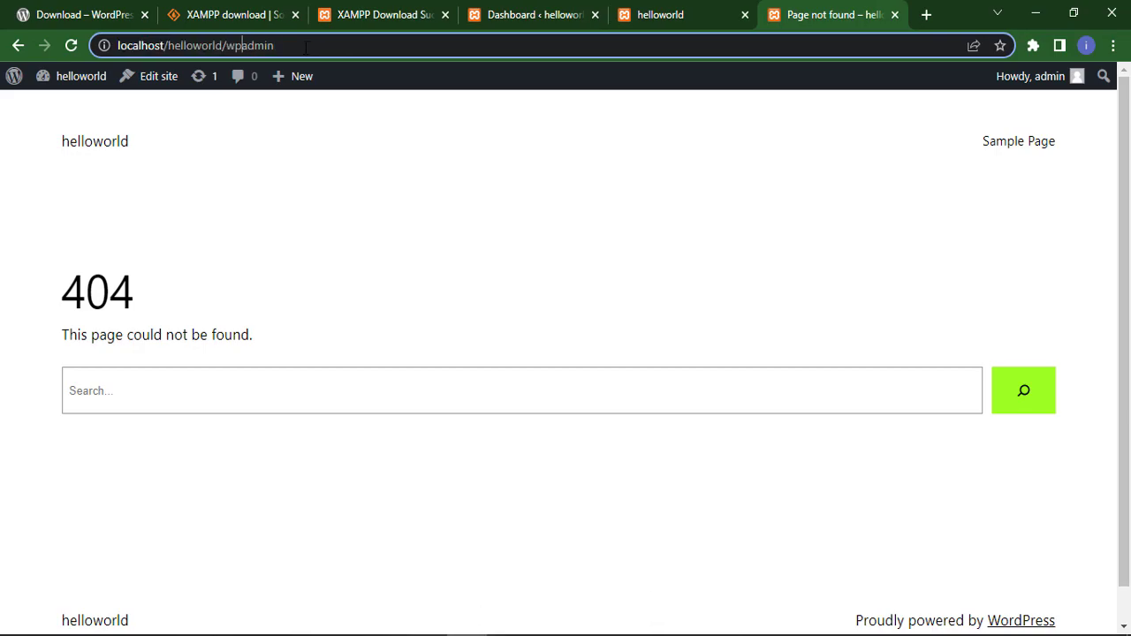
type("-")
key("Return")
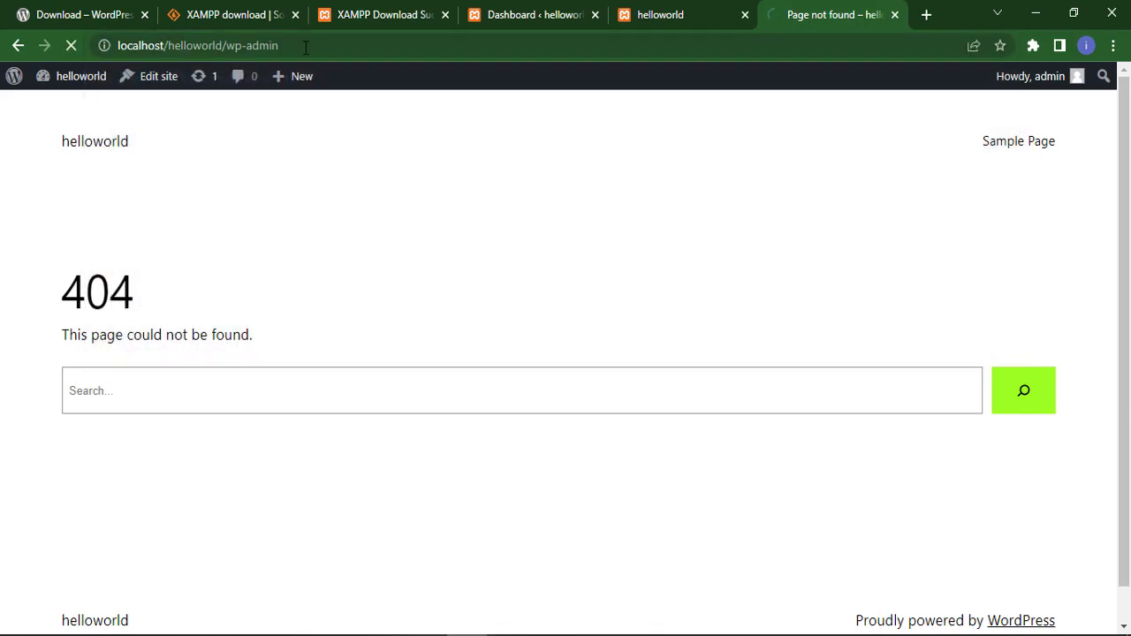